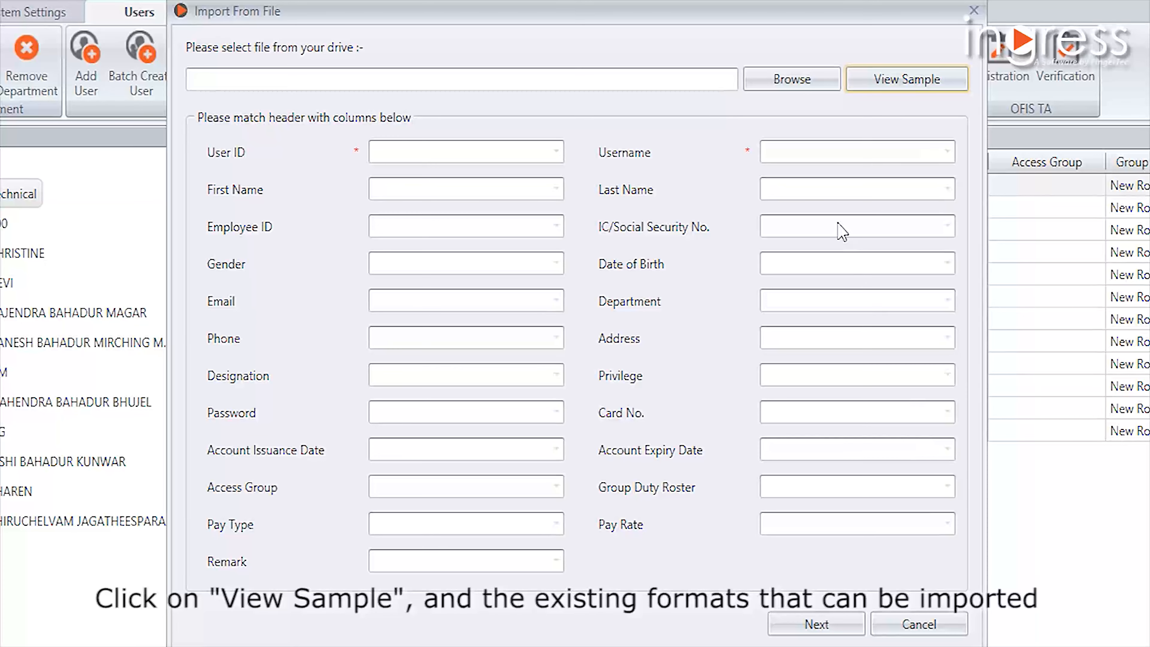
- Load the Excel file tests_123 from the Training Files folder as the source for the user import
click(811, 85)
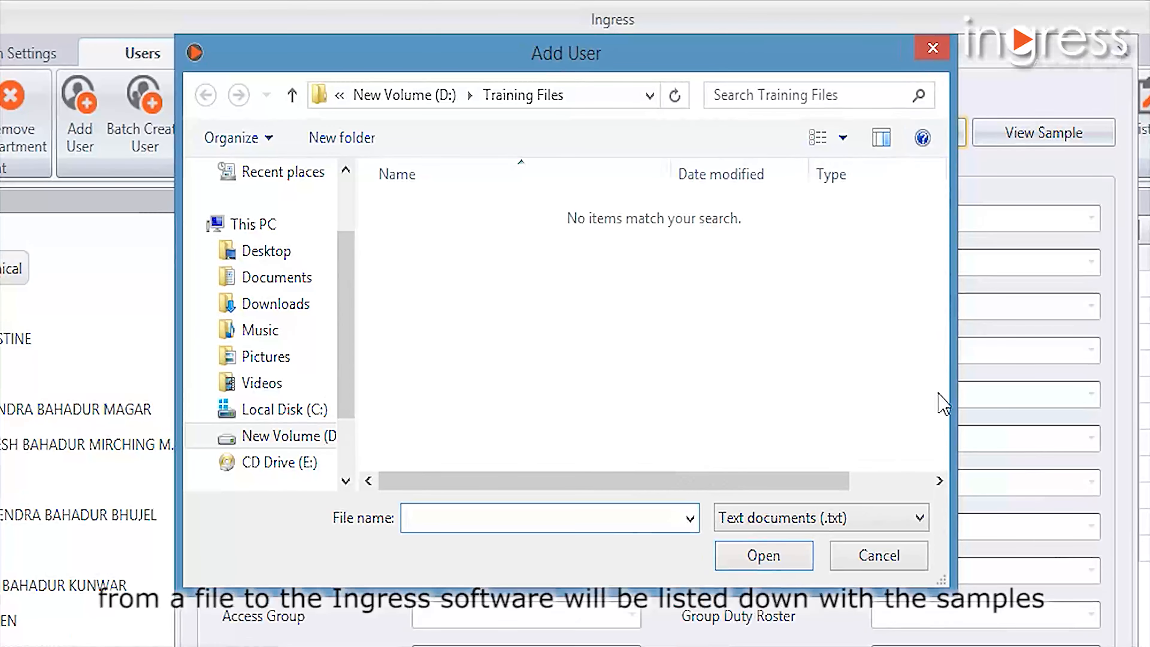
click(844, 520)
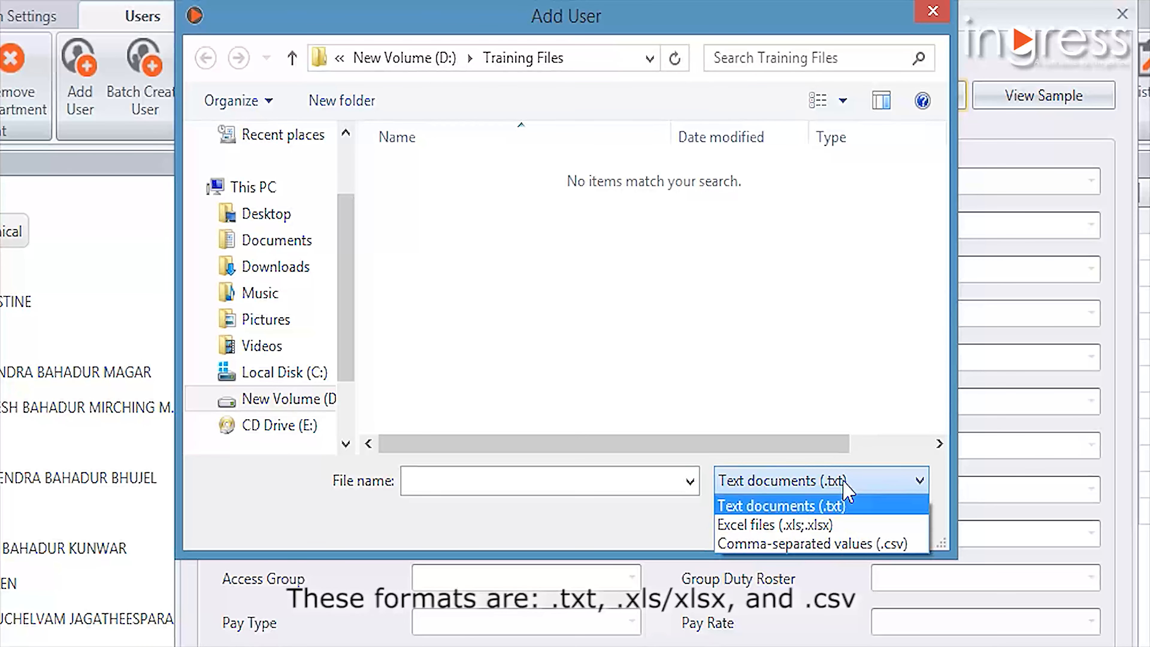
click(838, 524)
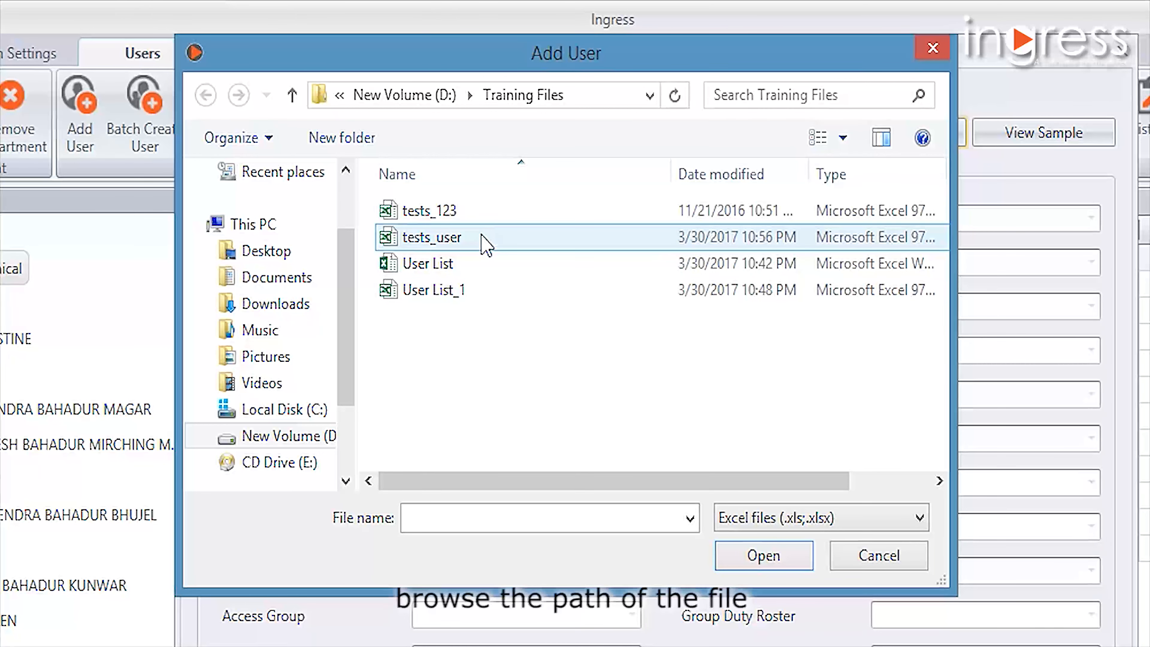
click(432, 237)
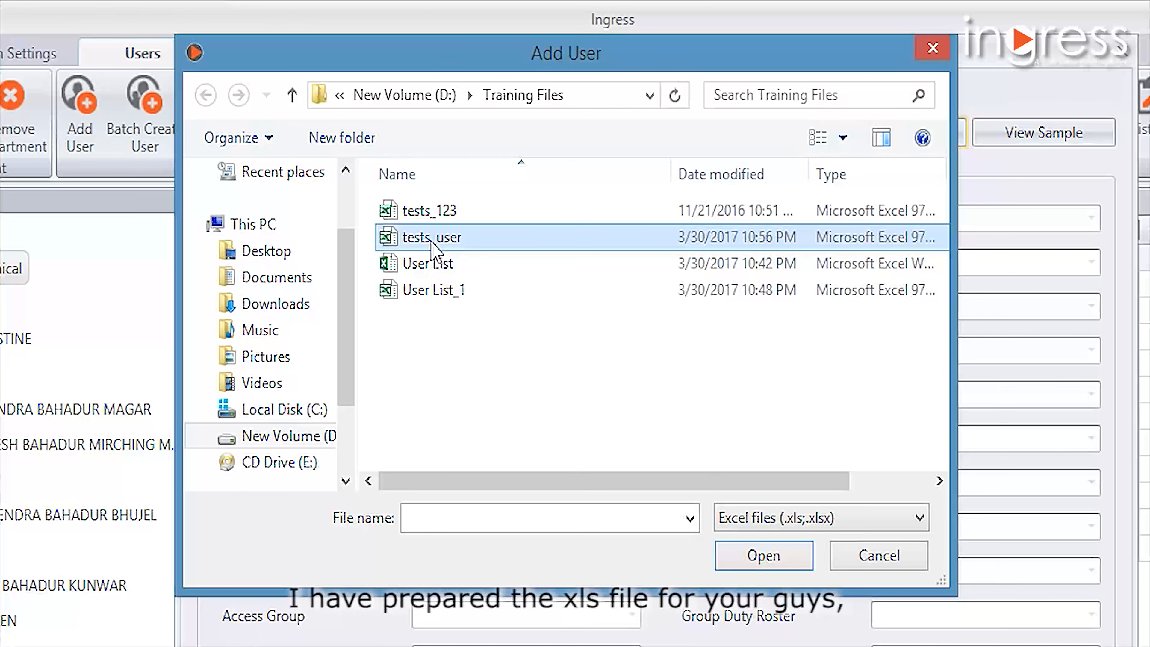
double_click(431, 218)
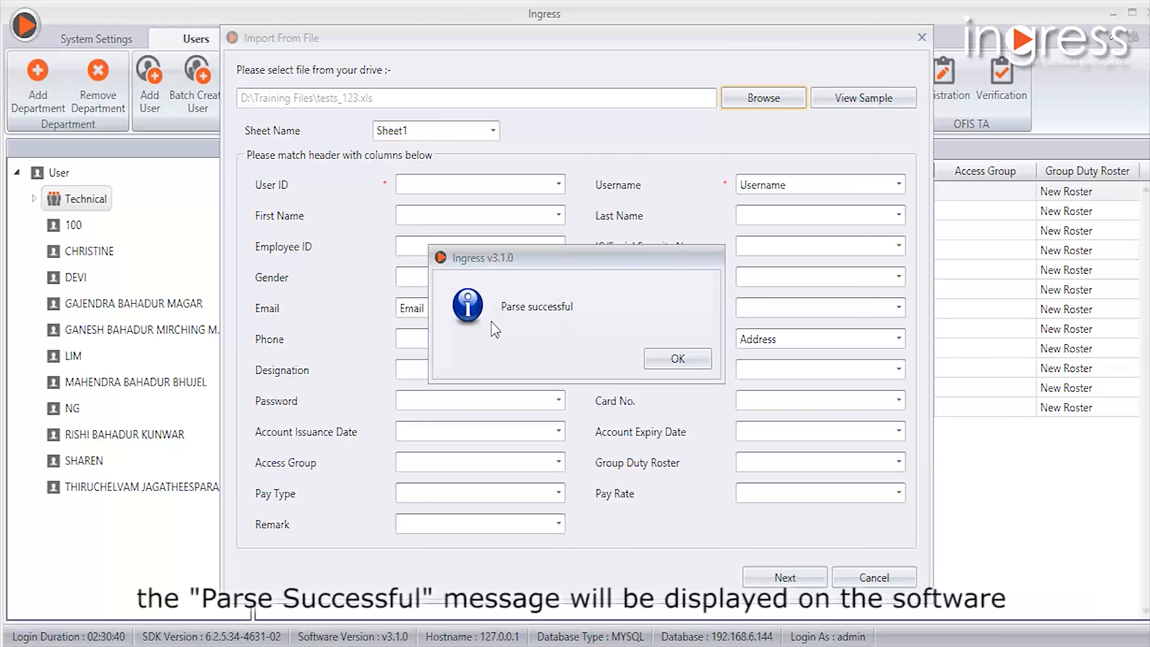
click(665, 359)
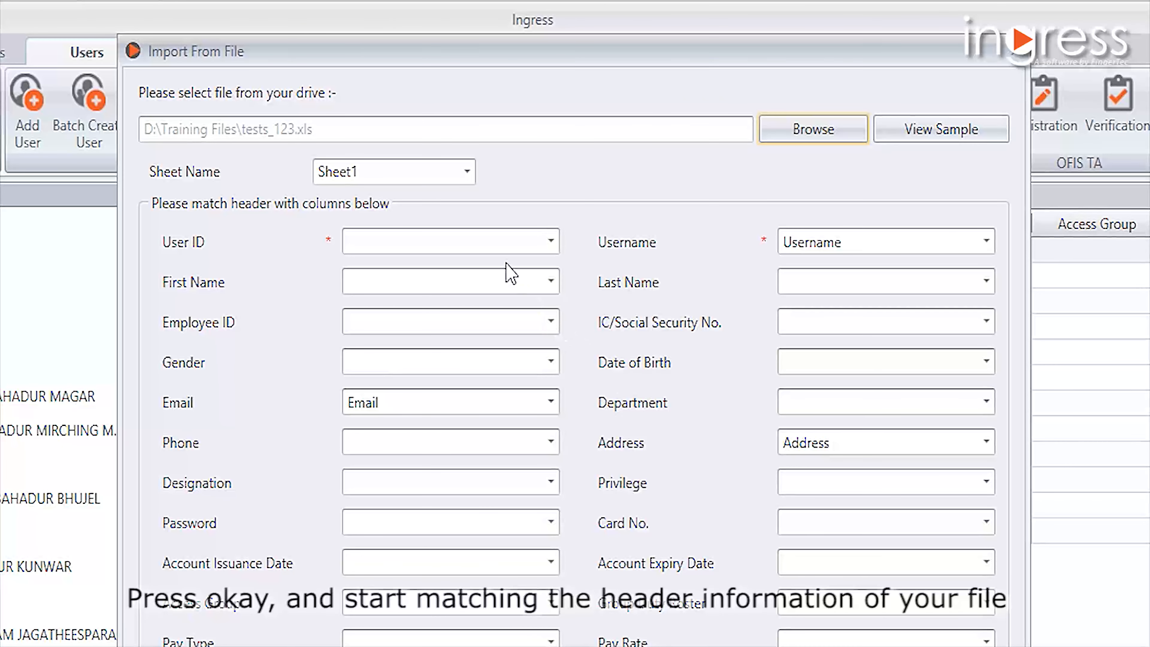
- Match User ID to User ID, First Name to Employee Name and Employee ID to User ID, and proceed to the file's user list
click(502, 245)
click(463, 322)
click(454, 283)
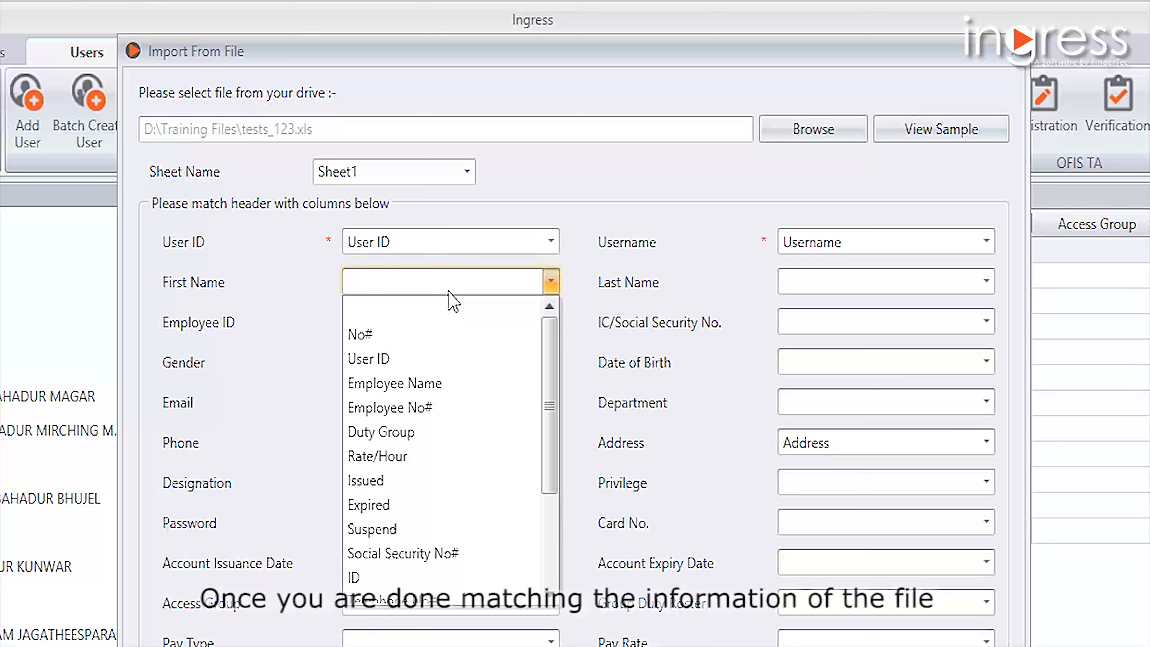
click(442, 384)
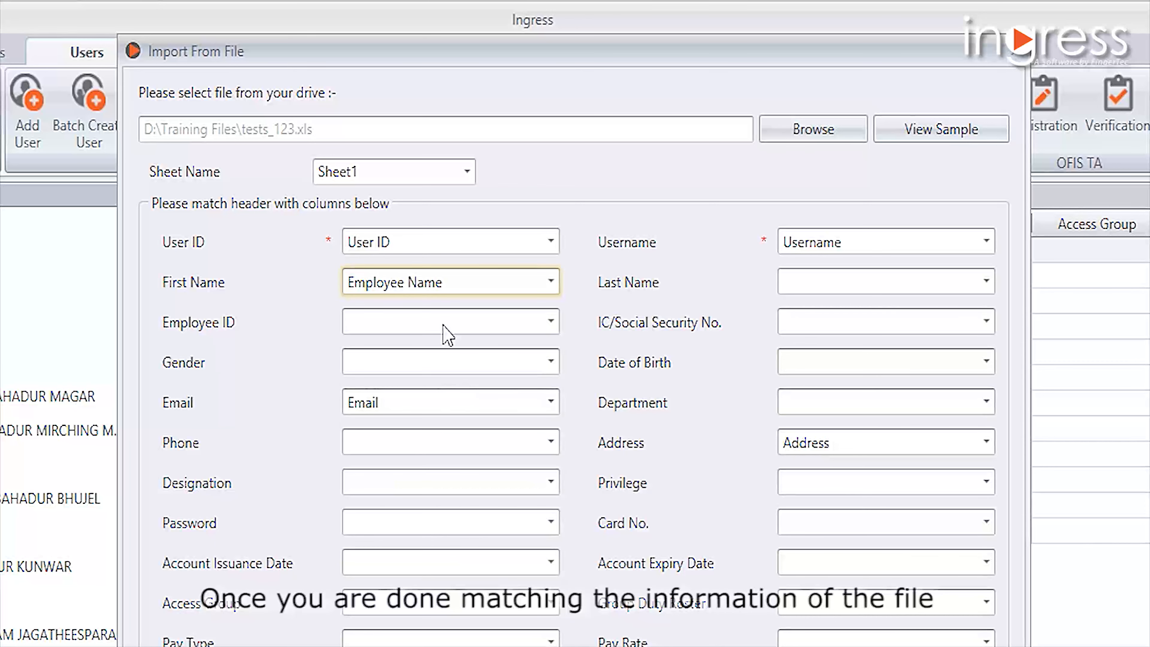
click(444, 327)
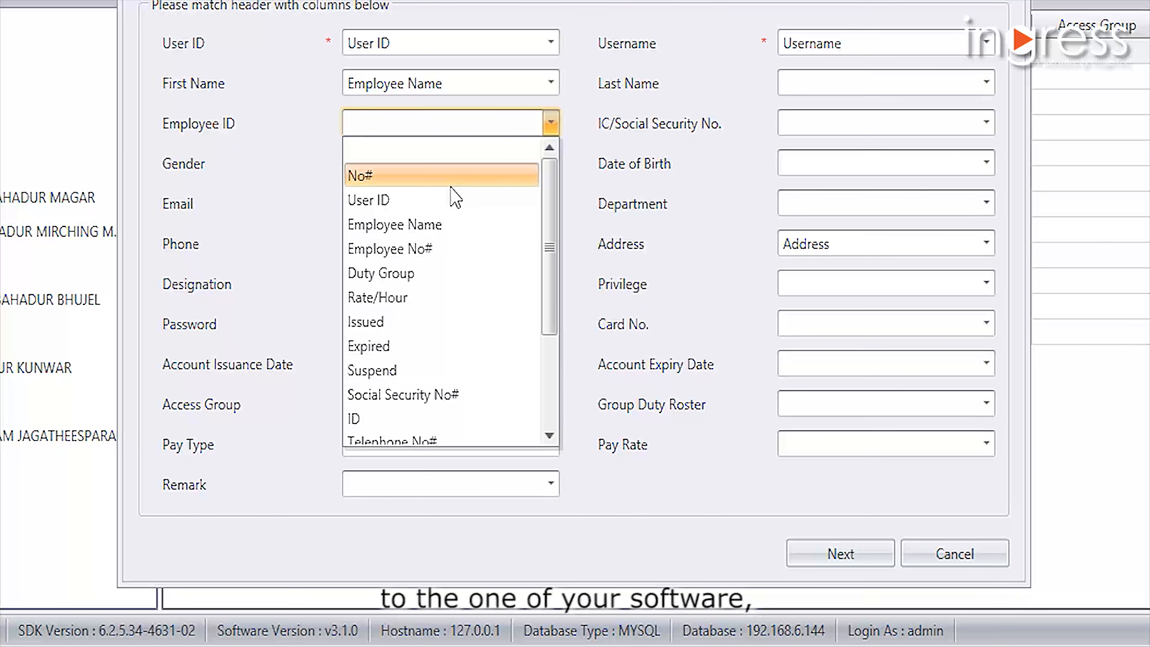
click(453, 203)
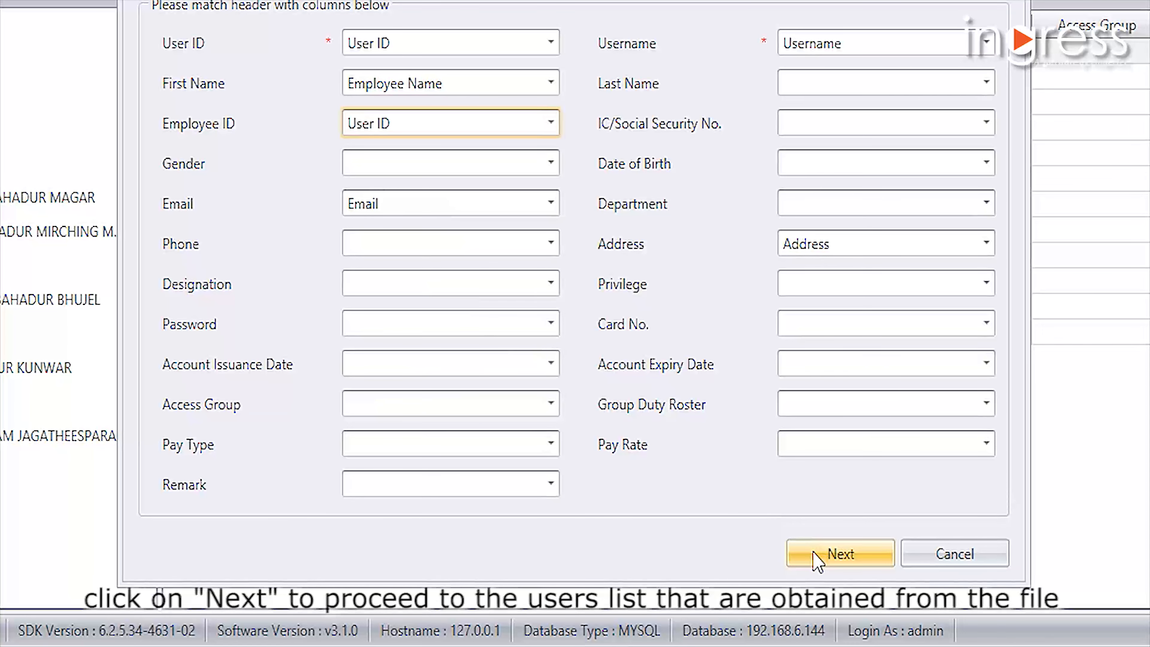
click(824, 553)
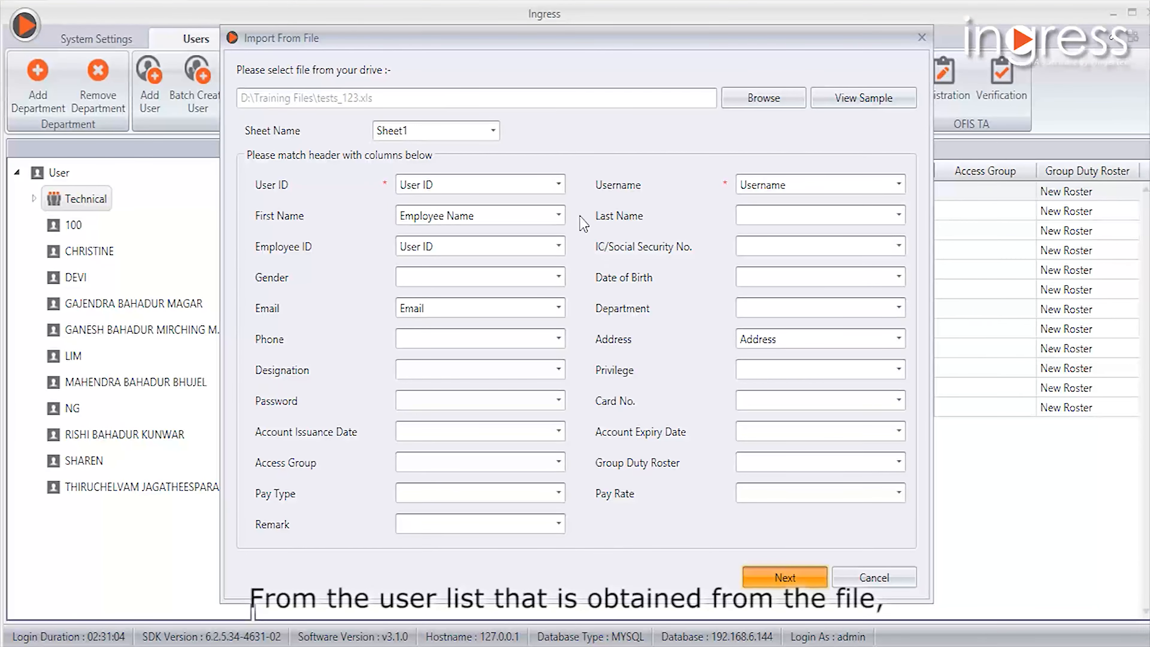
- Import the users in rows 119, 120 and 121 of the file's user list
scroll(688, 282, down, 3)
scroll(685, 282, down, 14)
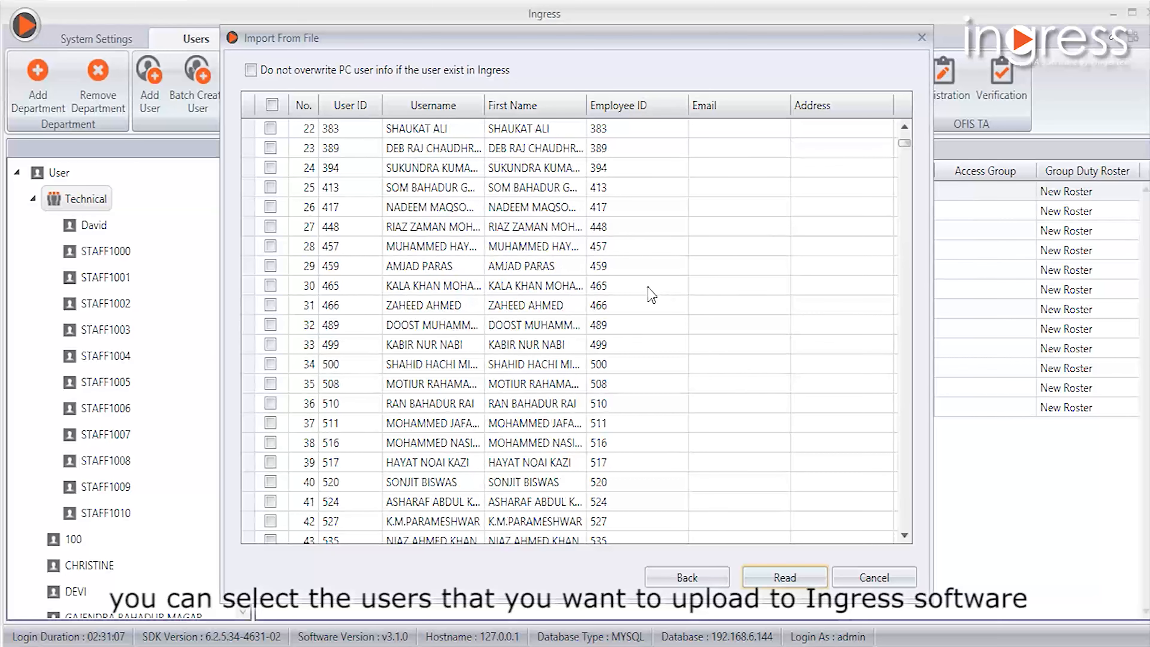
scroll(578, 311, down, 17)
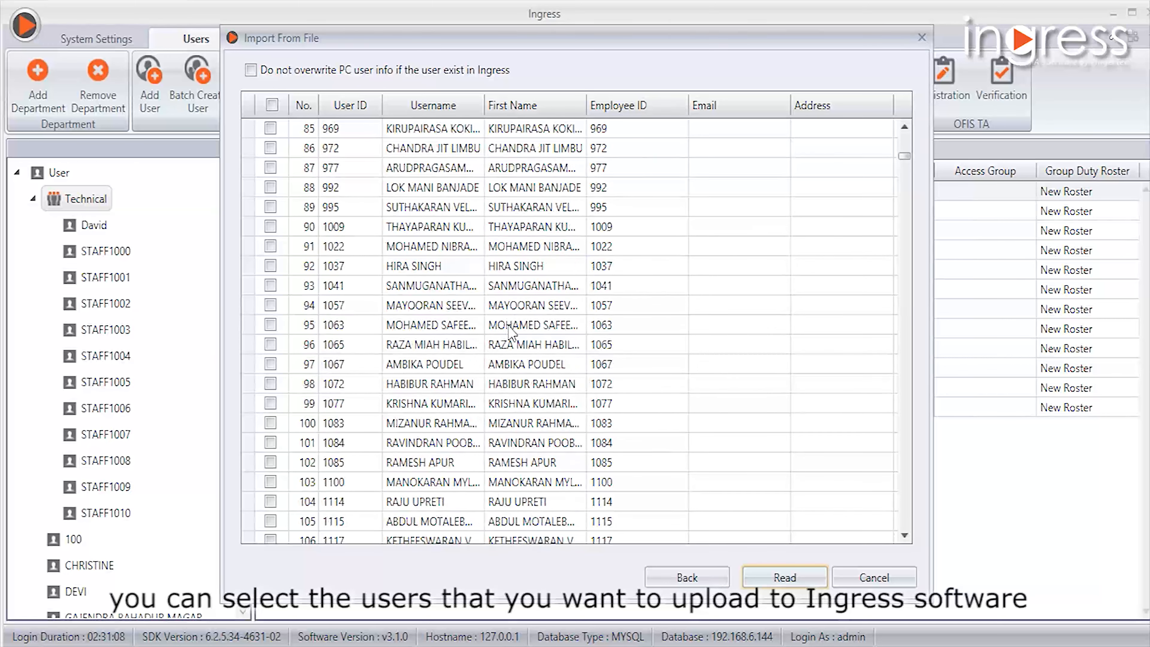
scroll(430, 374, down, 1)
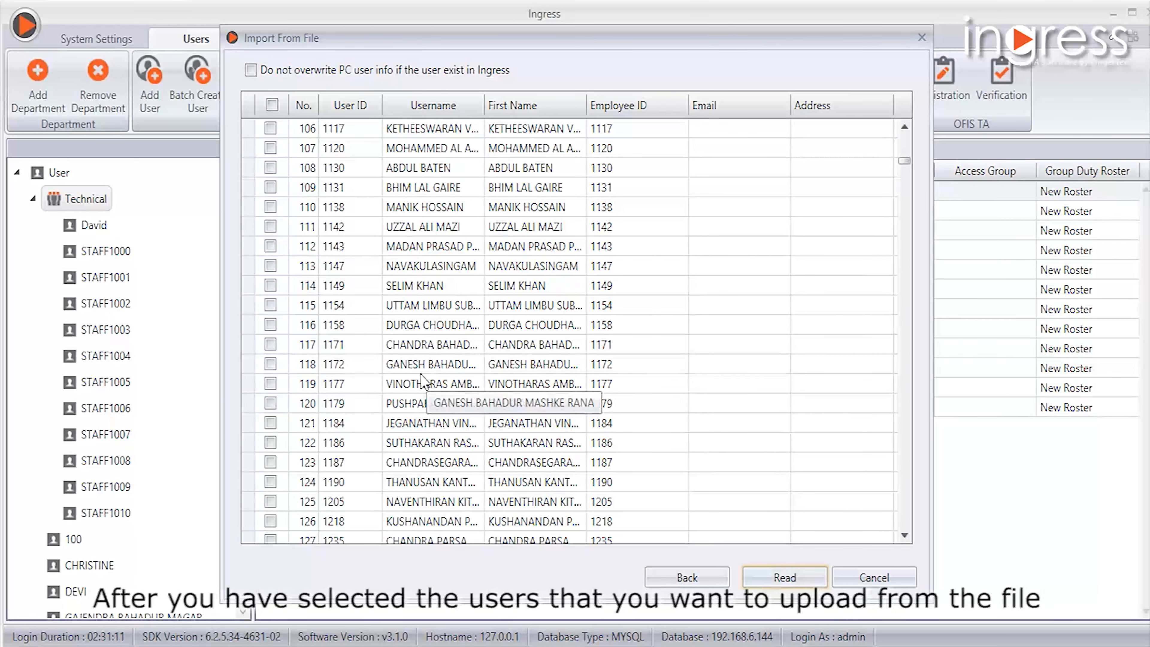
click(271, 384)
click(271, 403)
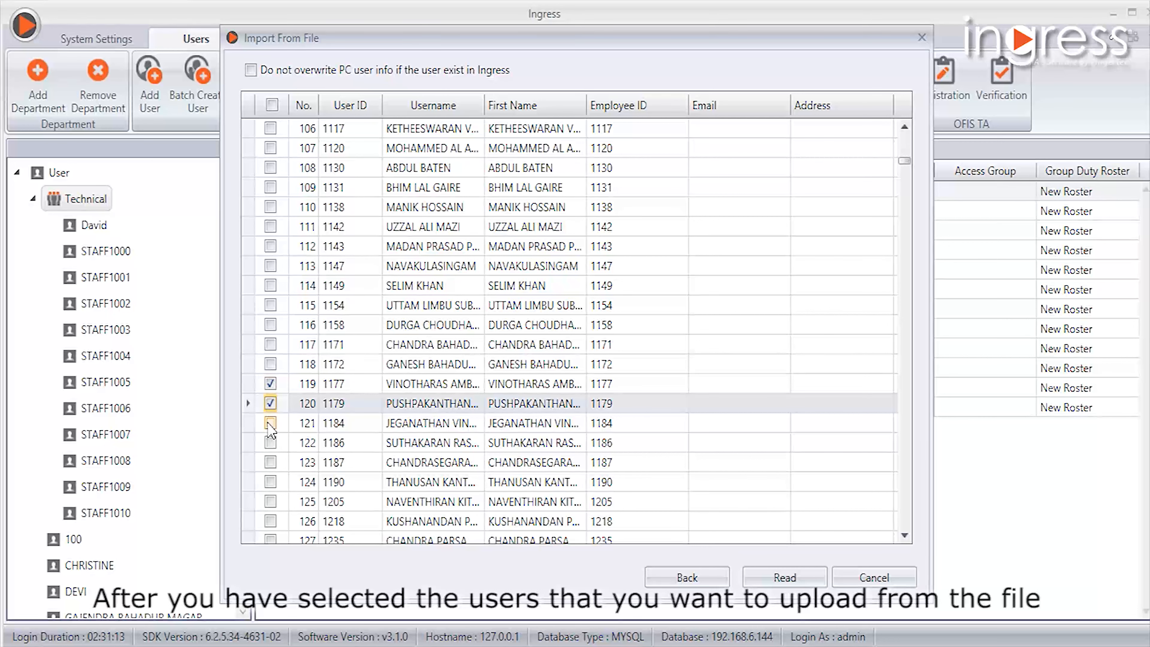
click(271, 423)
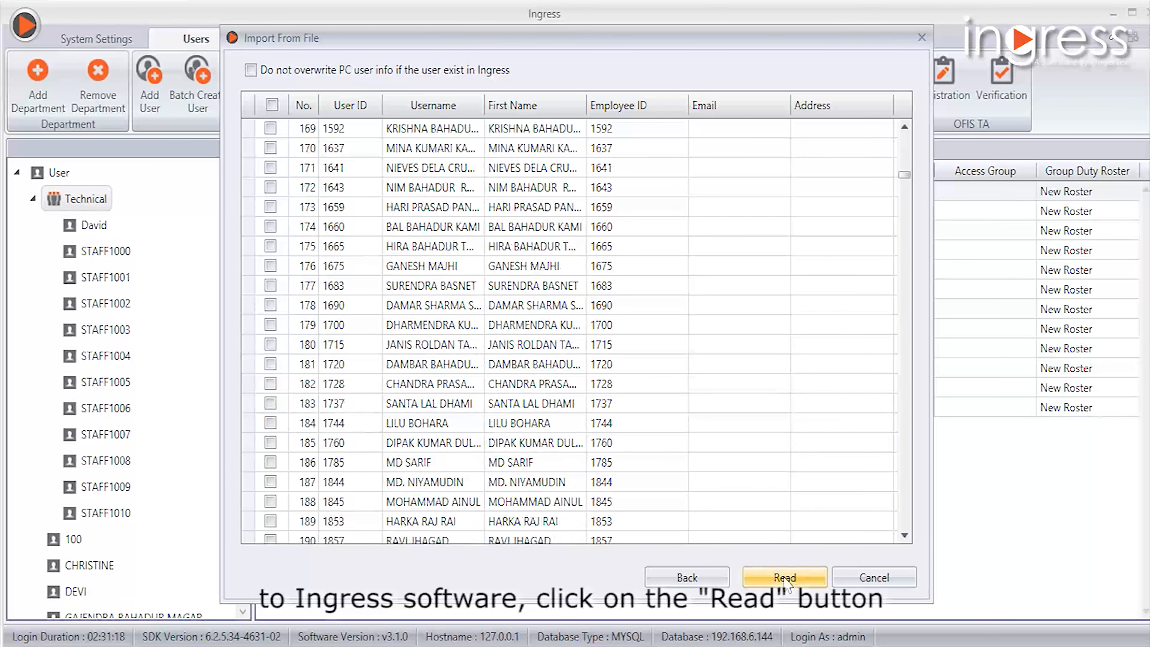
click(777, 576)
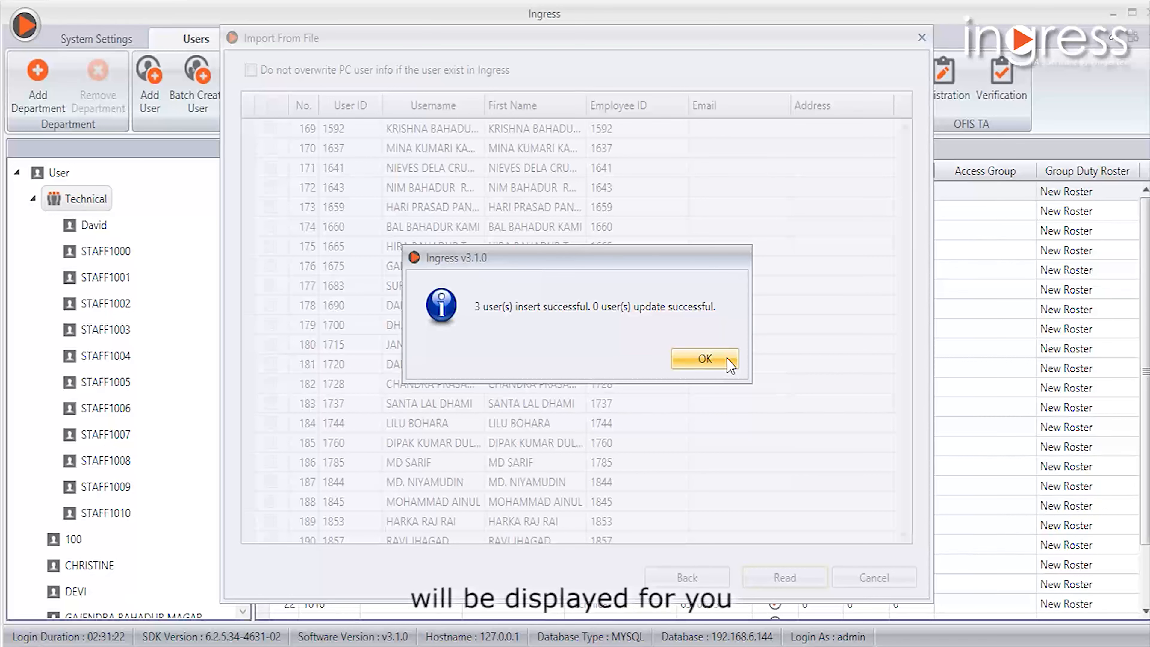
click(704, 359)
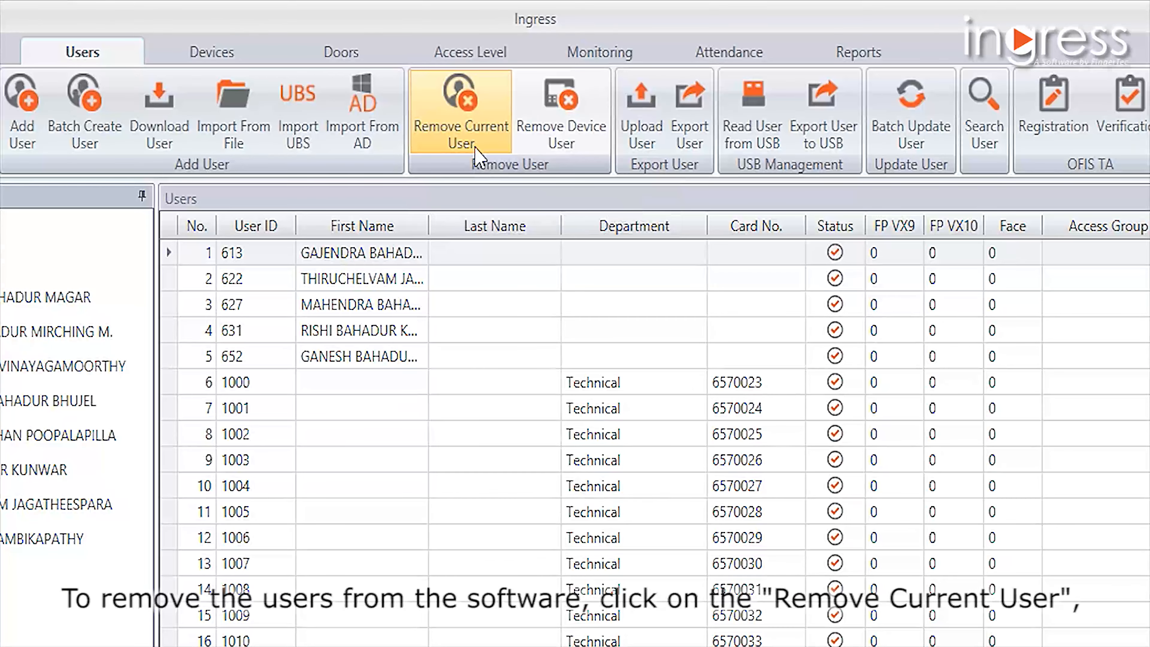
- Start removing current users and select the users in rows 2, 3 and 4
click(476, 156)
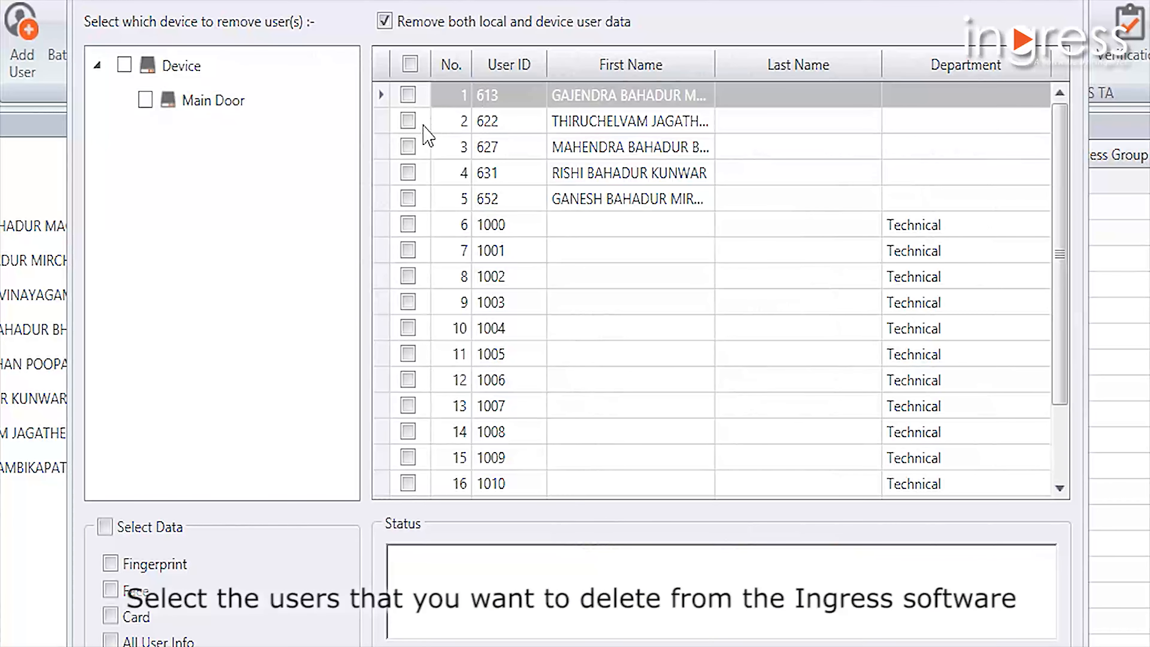
click(408, 121)
click(408, 147)
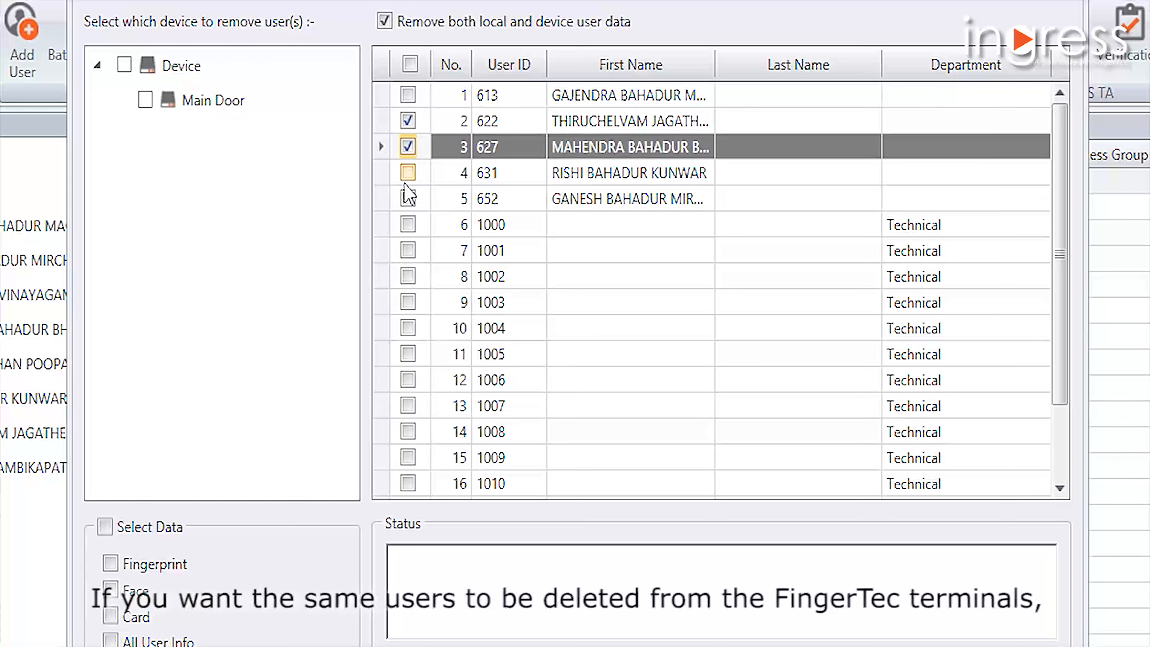
click(408, 173)
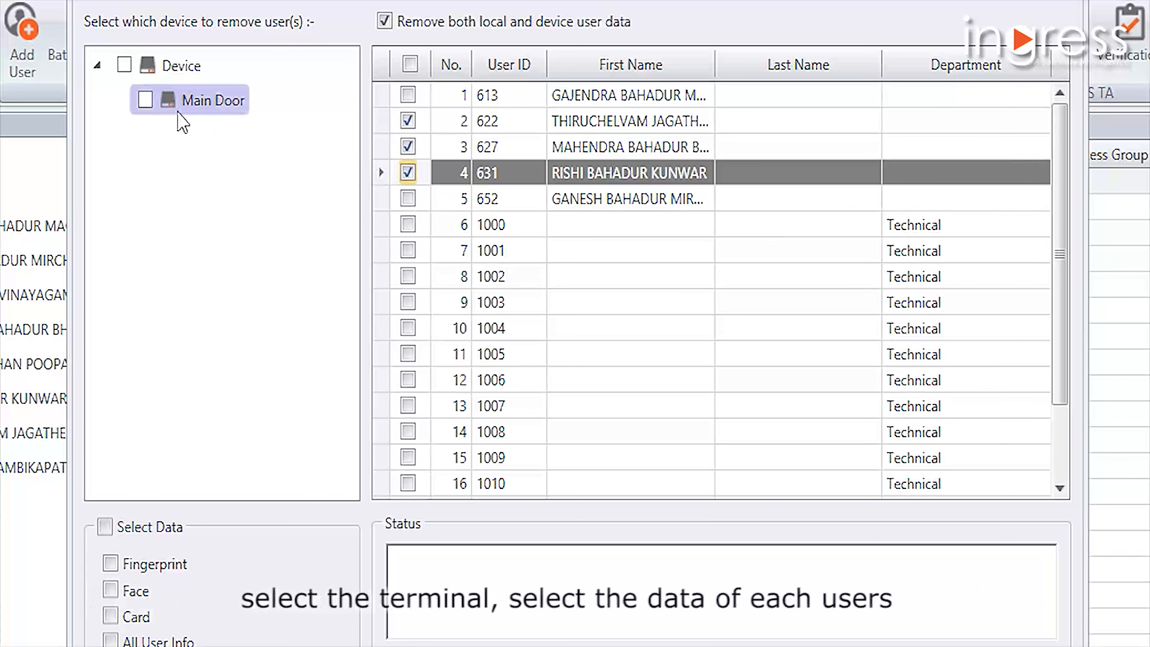
- Remove the selected users with all their data types from both the software and the Main Door device, and finish the removal
click(145, 103)
click(145, 103)
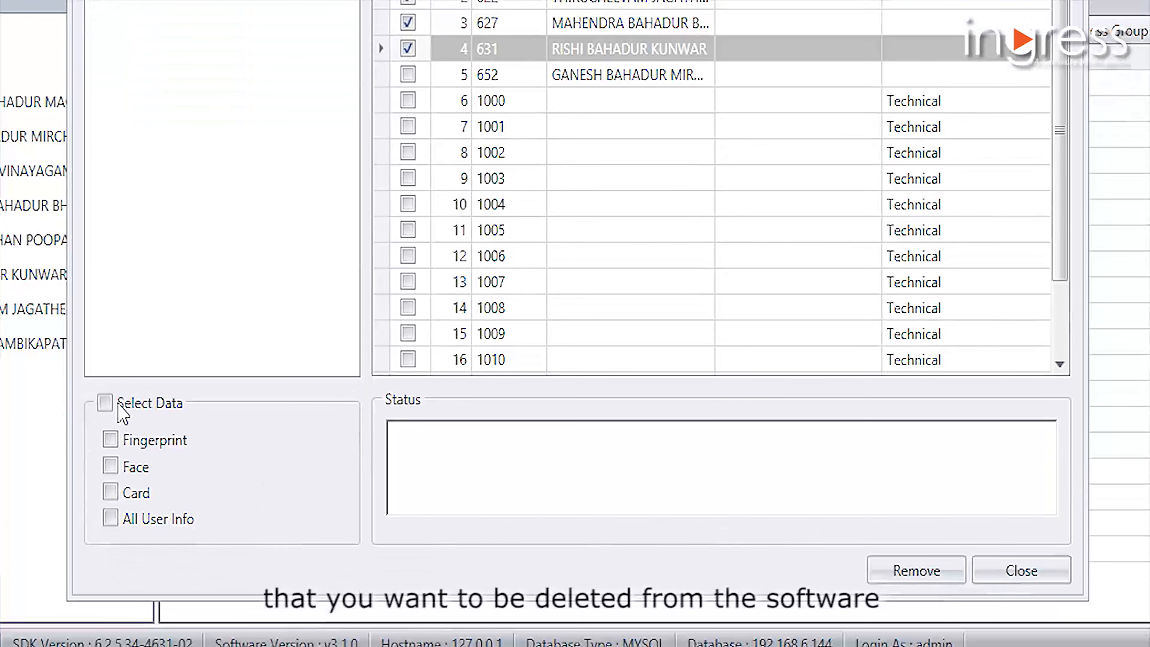
click(105, 527)
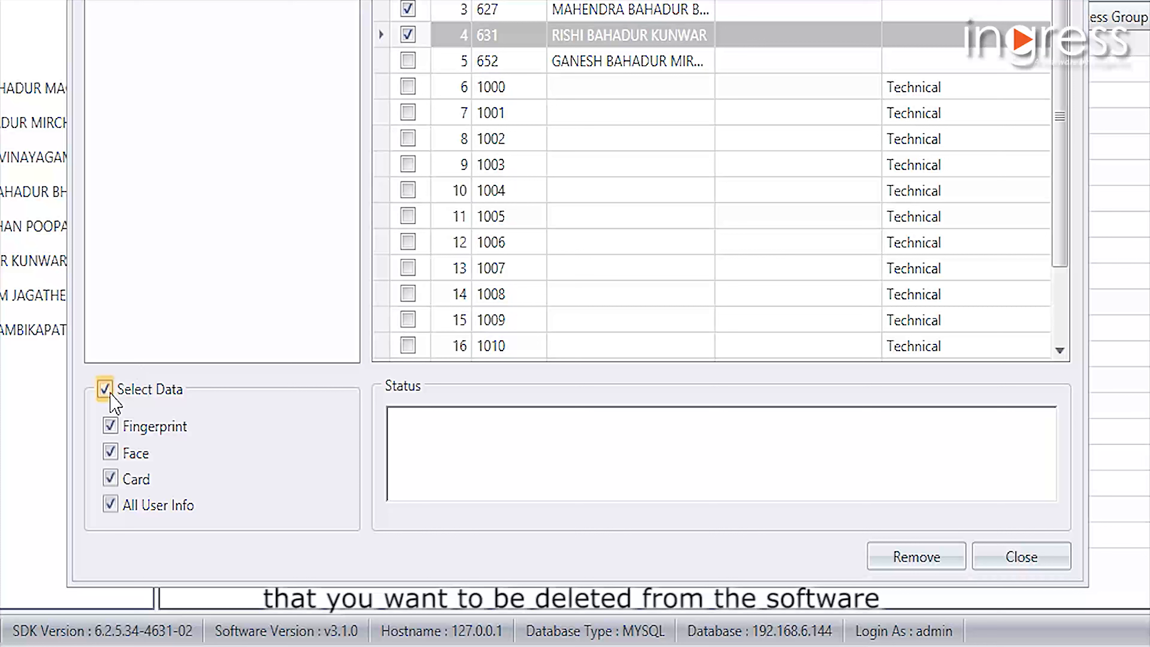
click(935, 557)
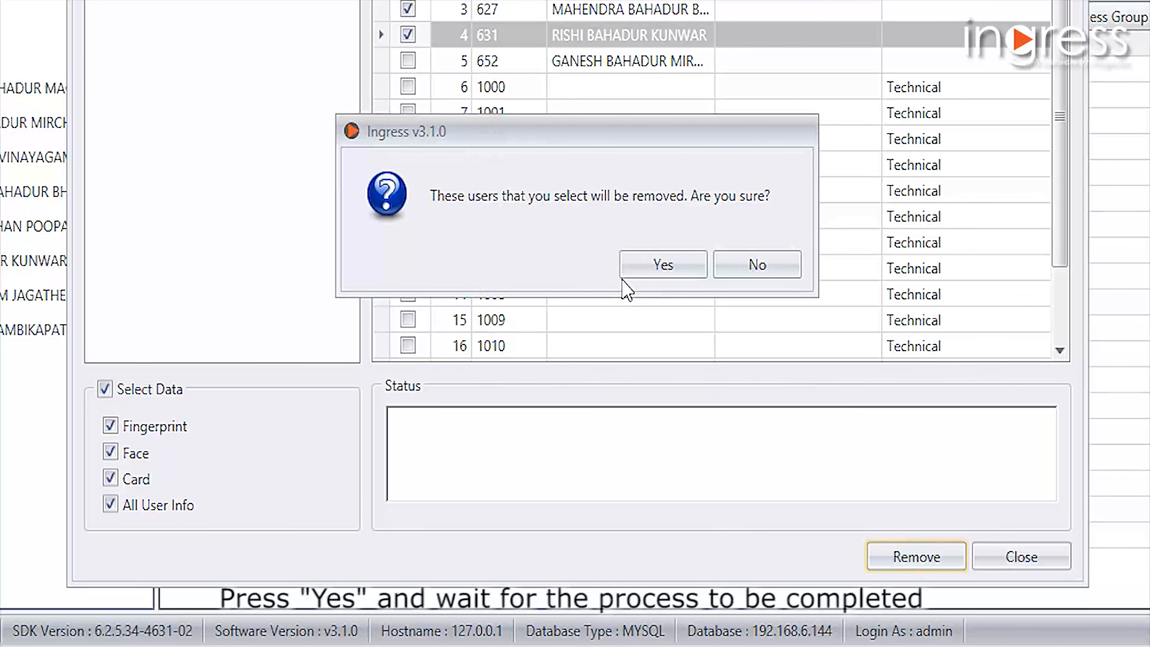
click(625, 272)
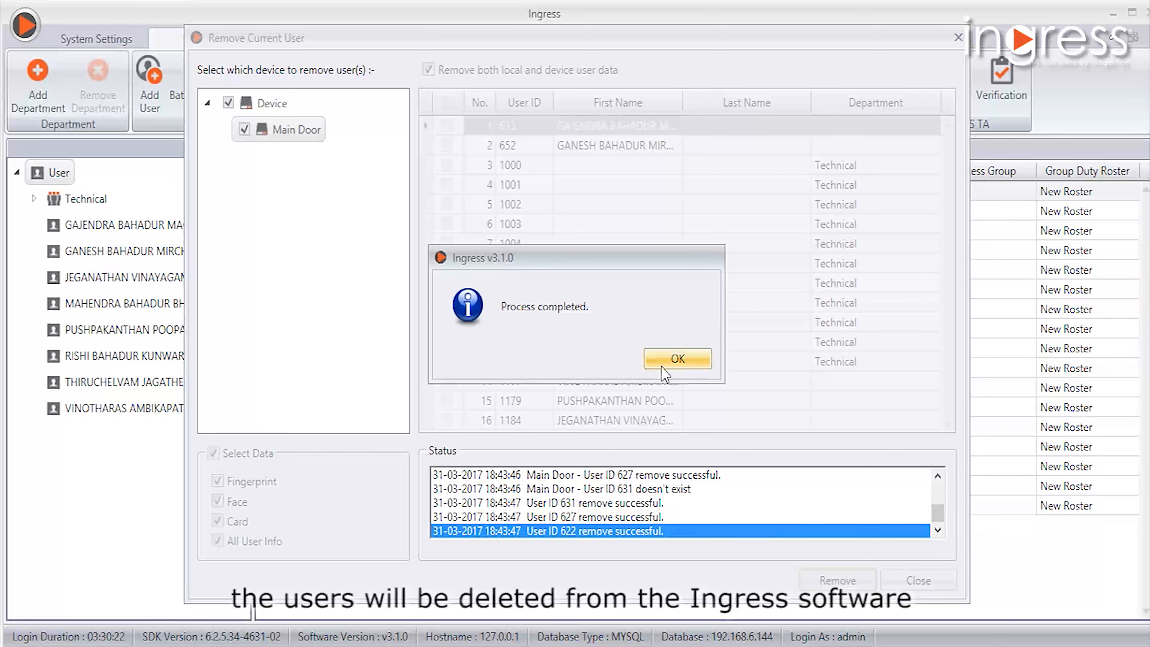
click(675, 359)
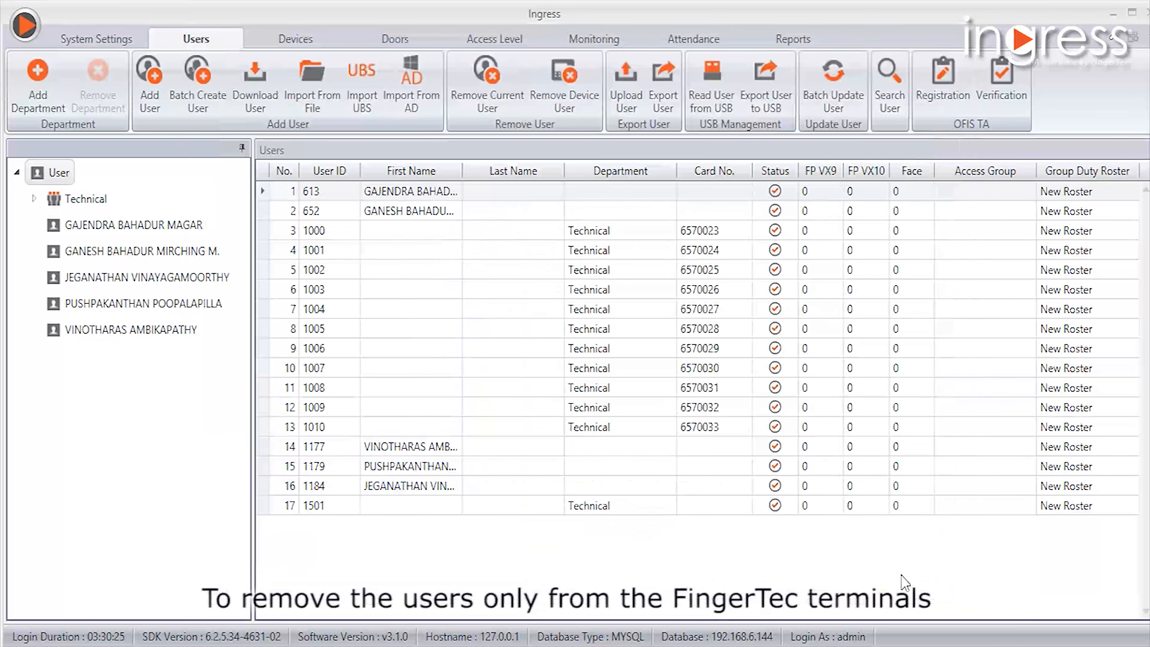
click(904, 582)
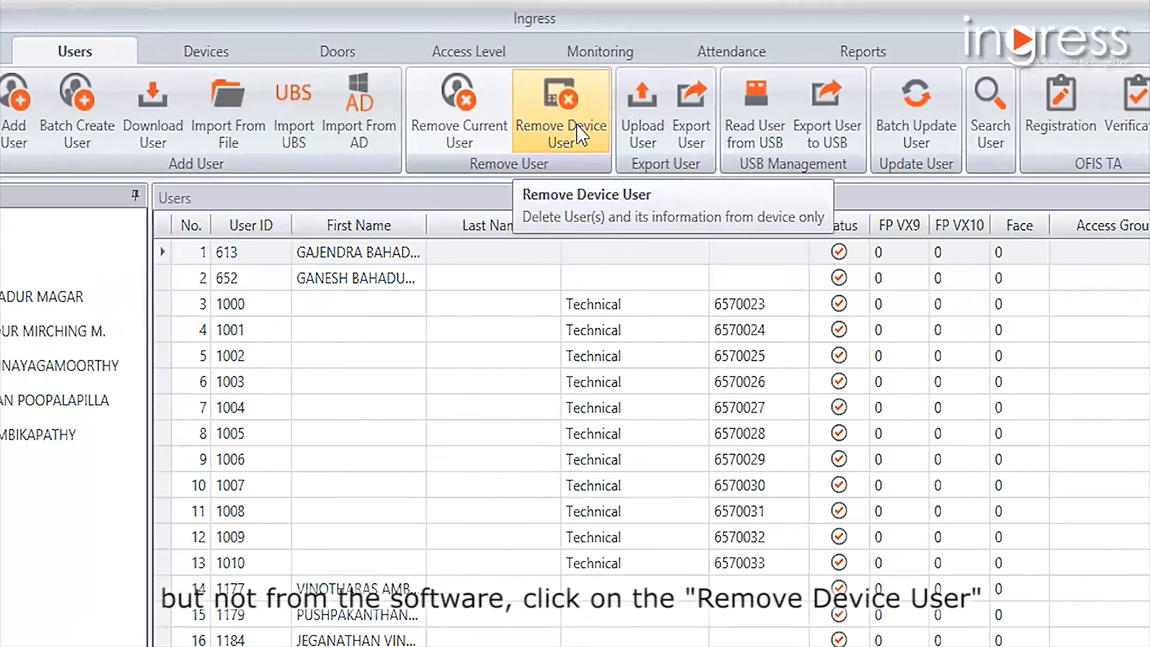
- Start removing device users, read the users from the Main Door device and select rows 5, 6 and 7
click(580, 133)
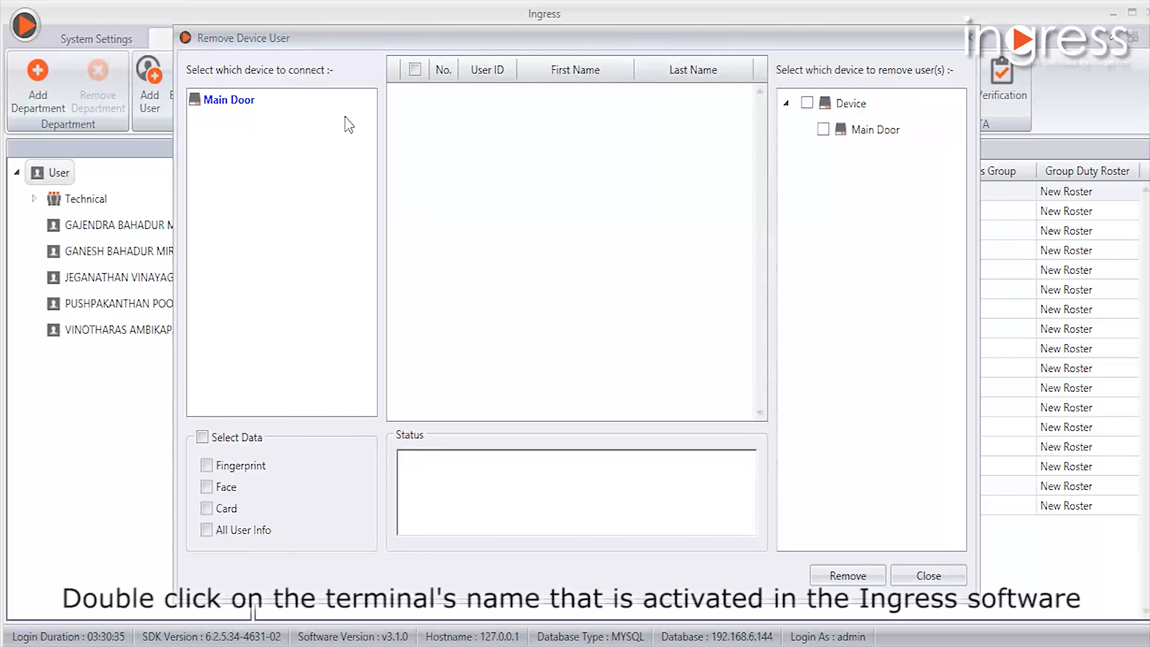
double_click(254, 102)
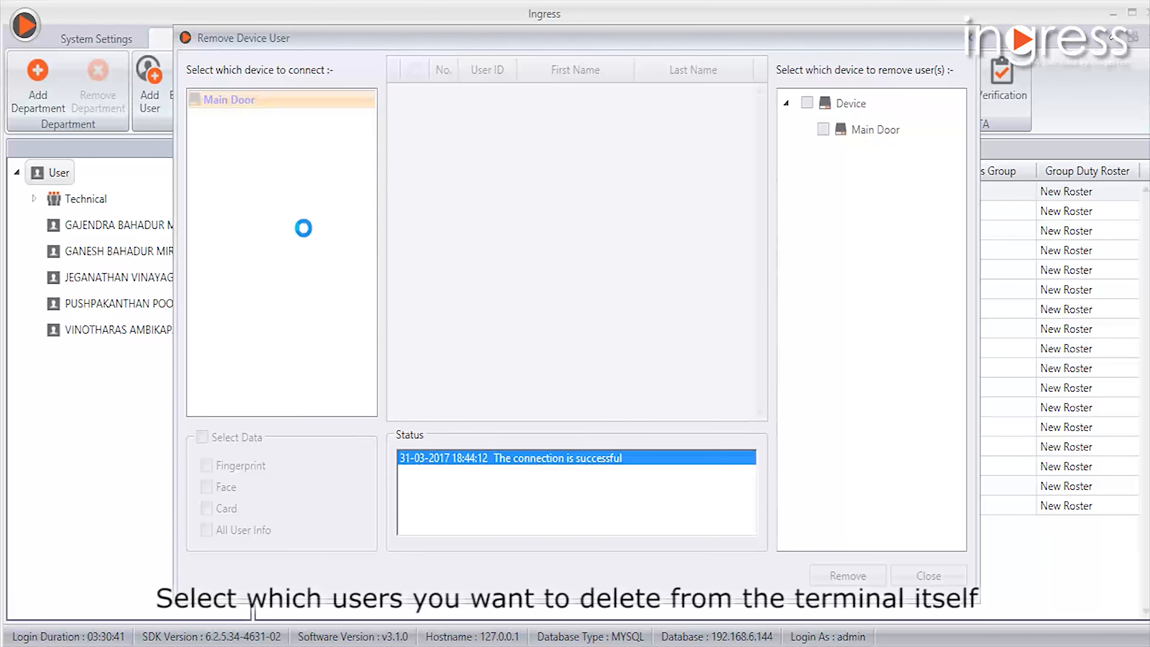
click(413, 212)
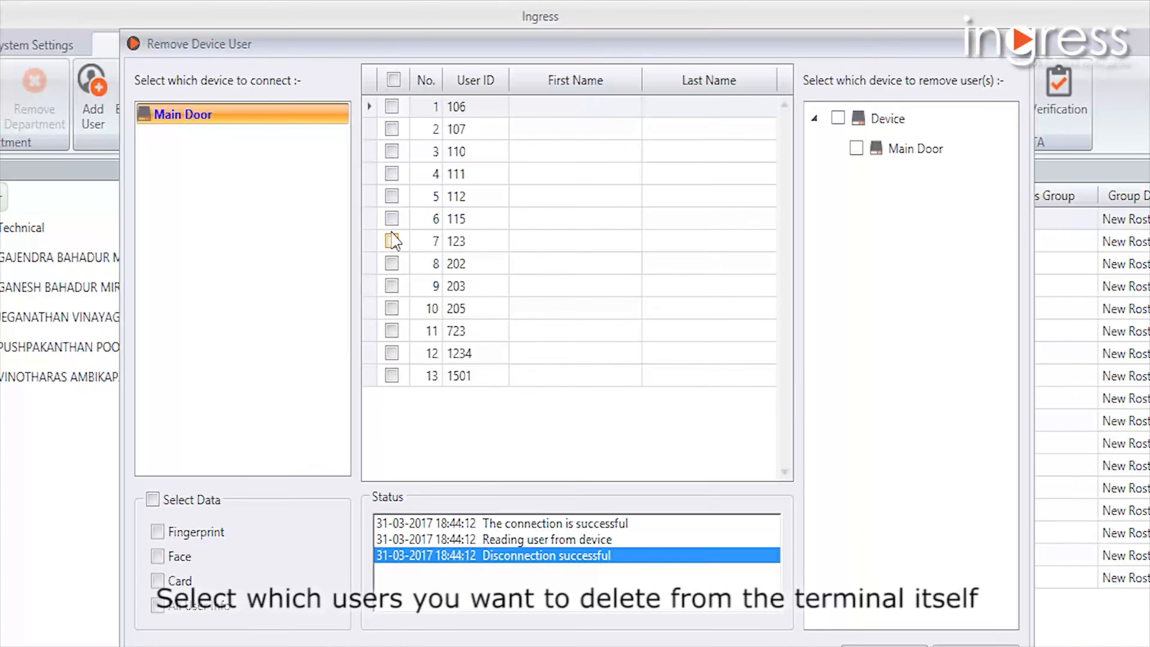
click(411, 190)
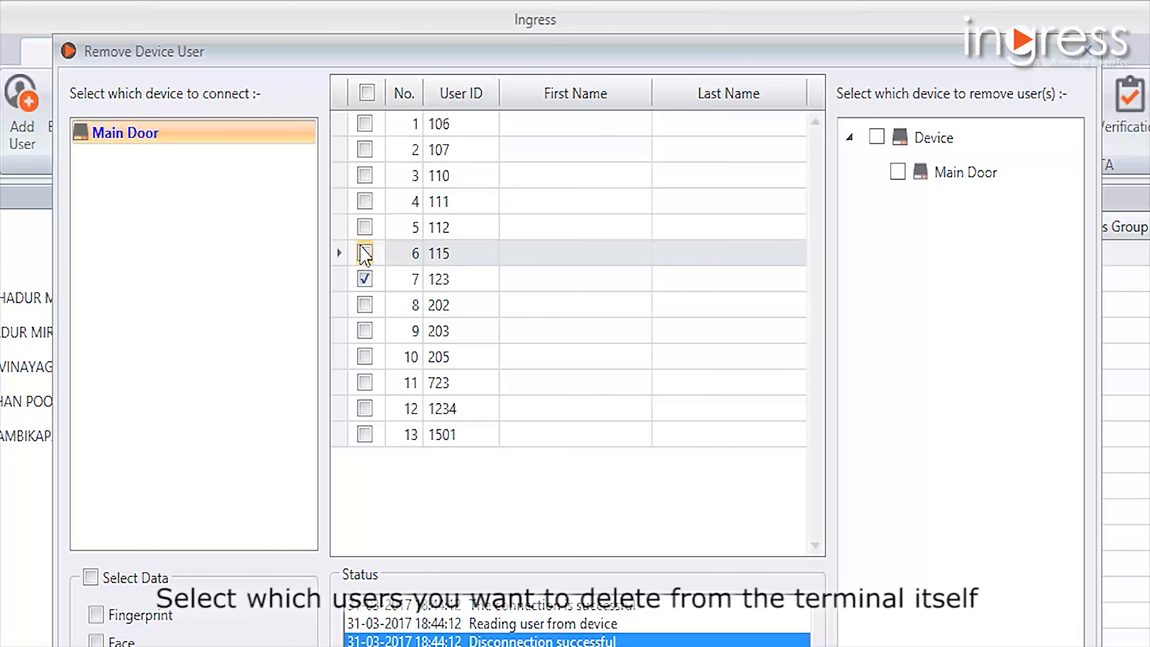
click(365, 253)
click(365, 227)
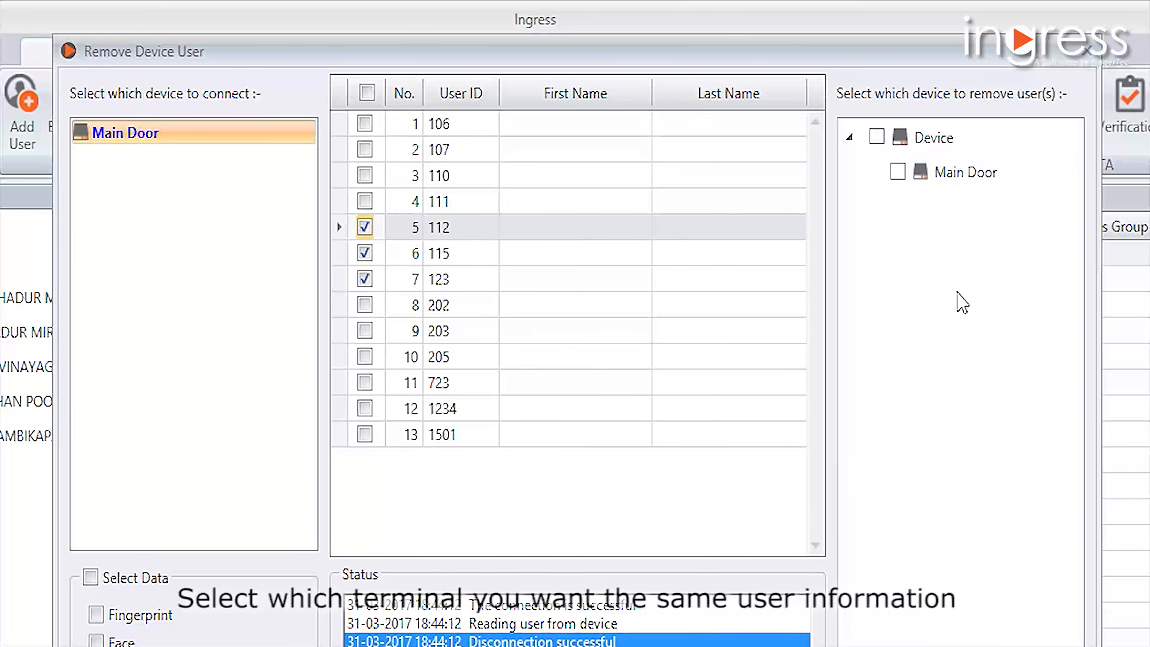
- Remove all data types of the selected device users from the Main Door device and close the device user removal
click(897, 171)
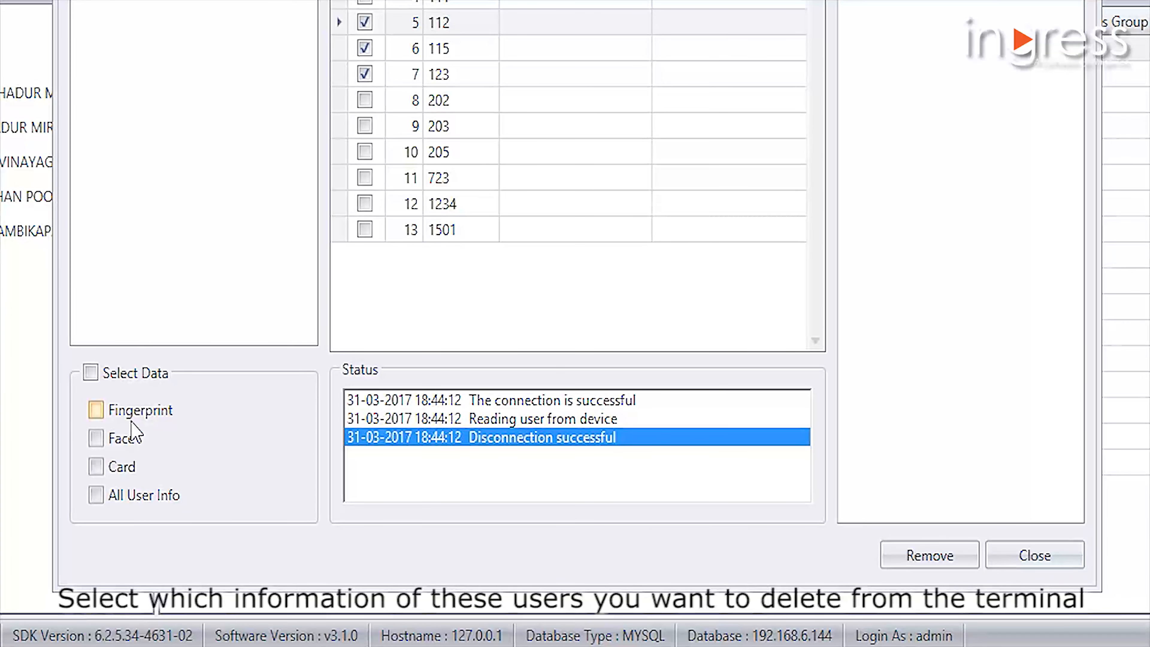
click(90, 375)
click(919, 560)
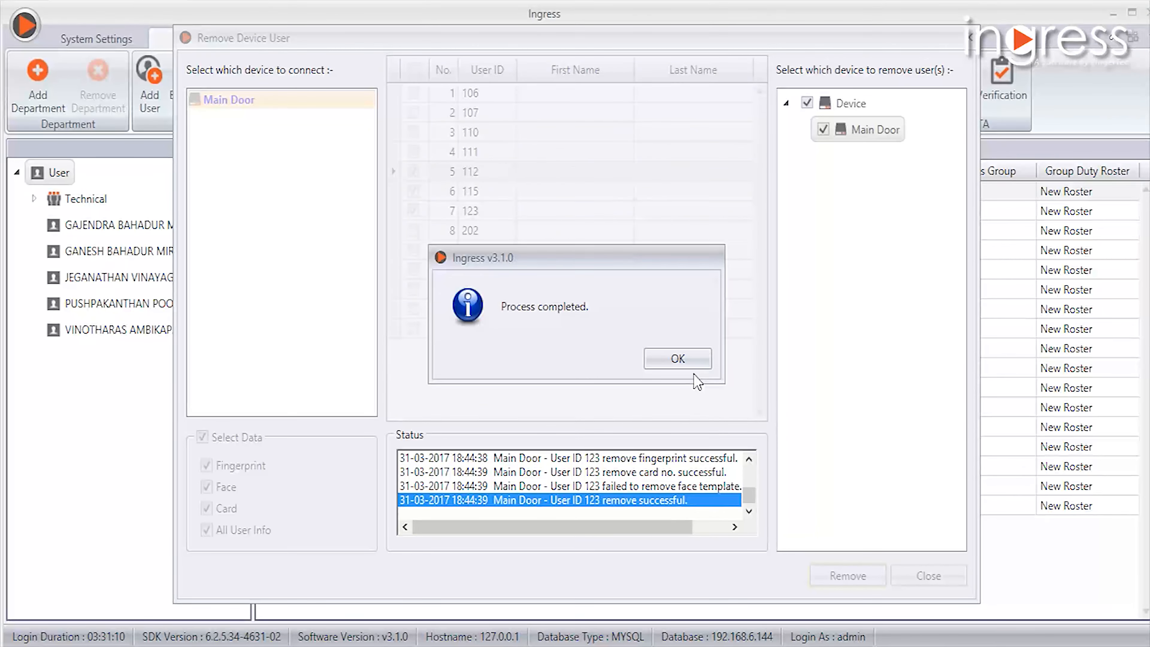
click(689, 367)
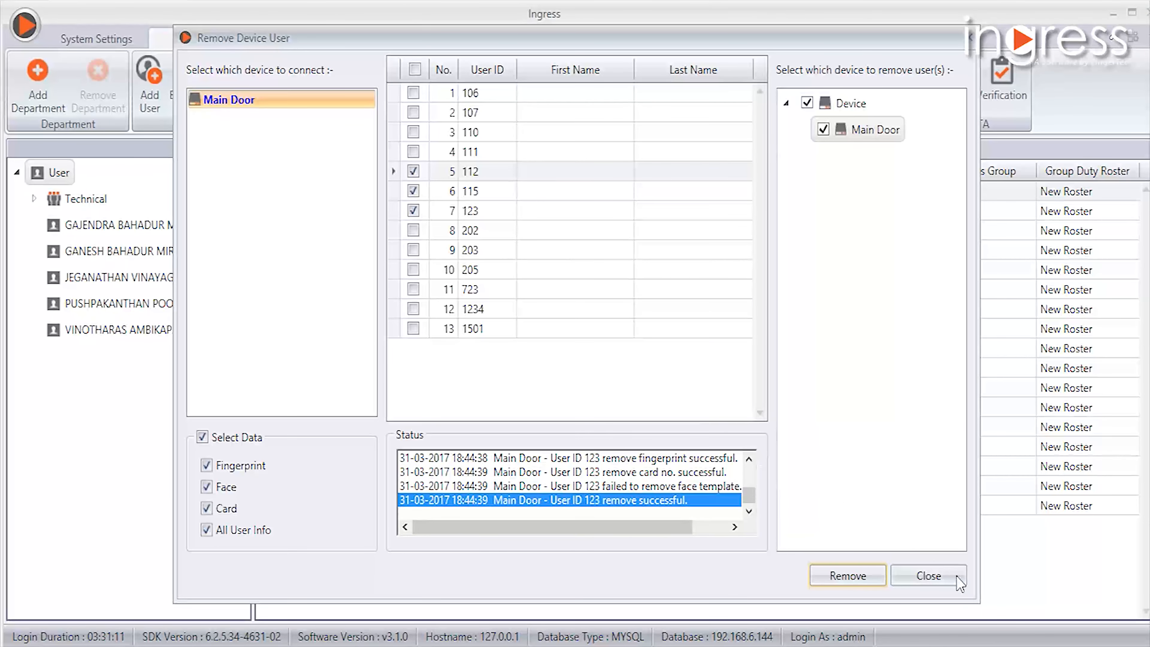
click(927, 576)
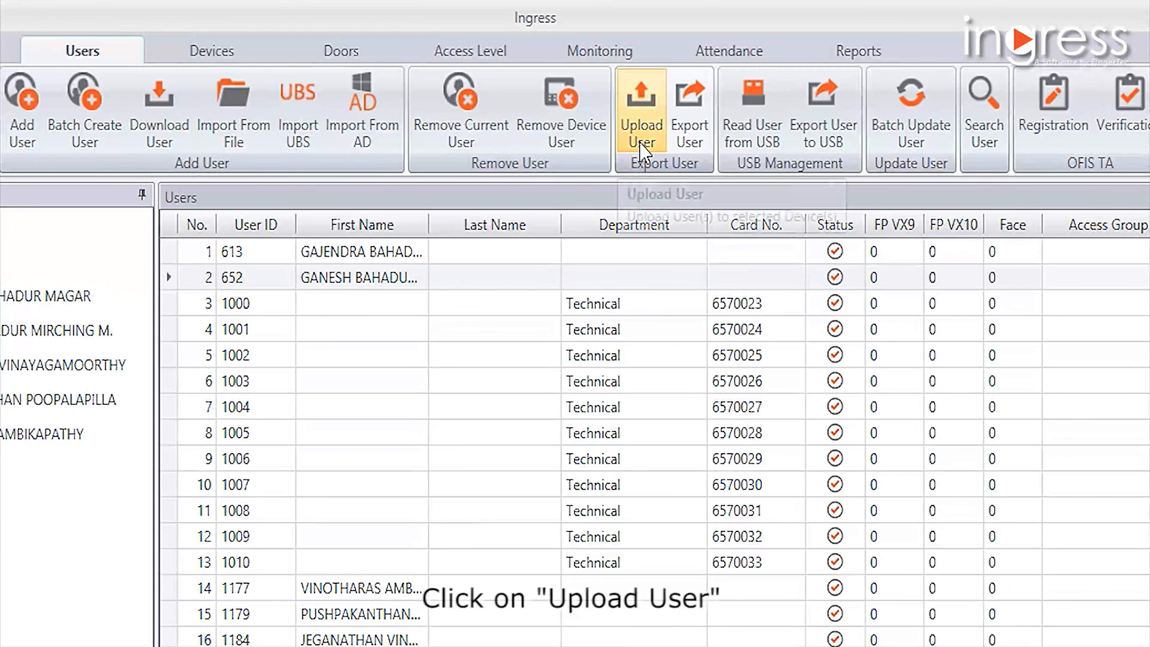
- Start uploading users to a device, choose the Main Door terminal and select the users in rows 3, 4 and 5
click(626, 86)
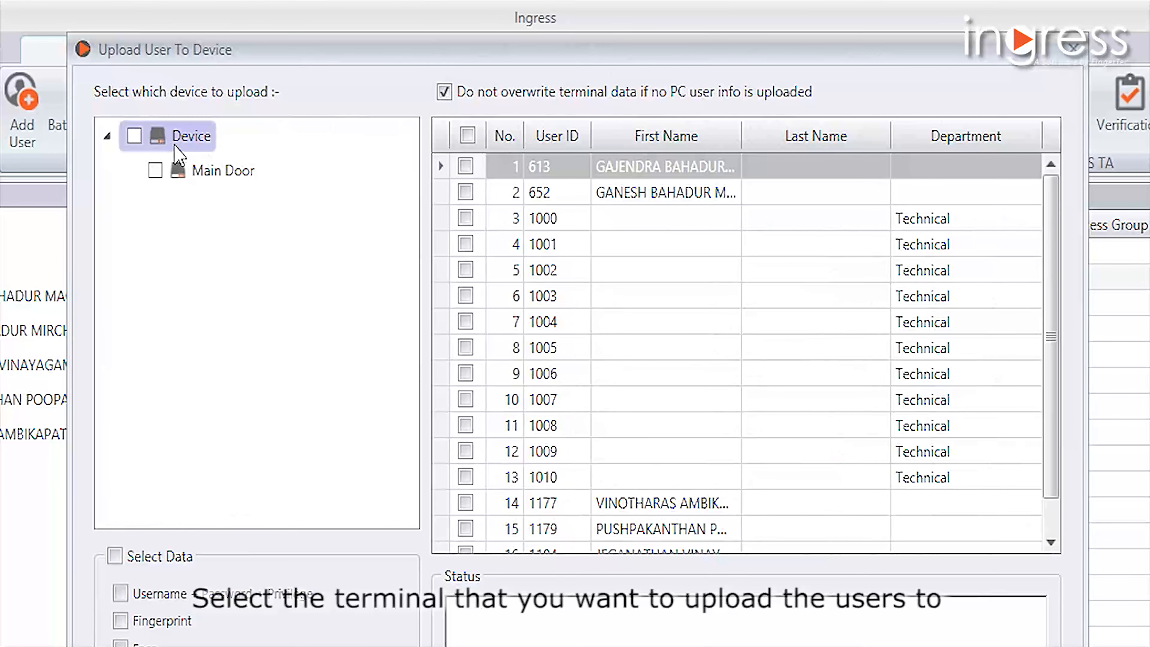
click(134, 136)
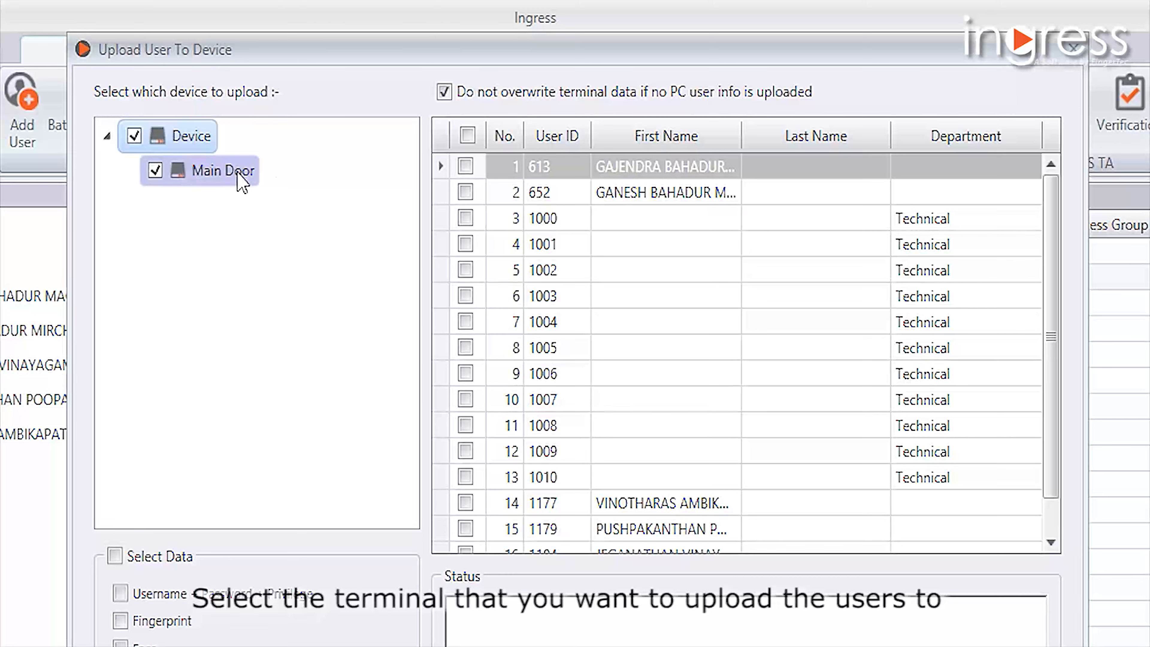
click(465, 218)
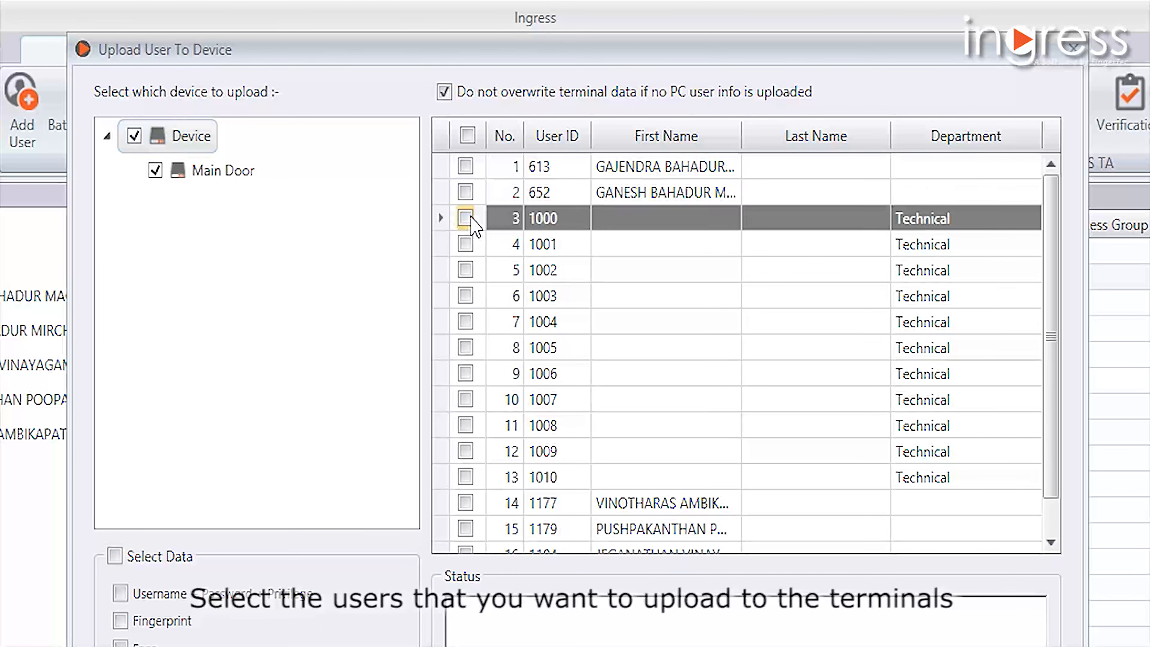
click(466, 244)
click(465, 269)
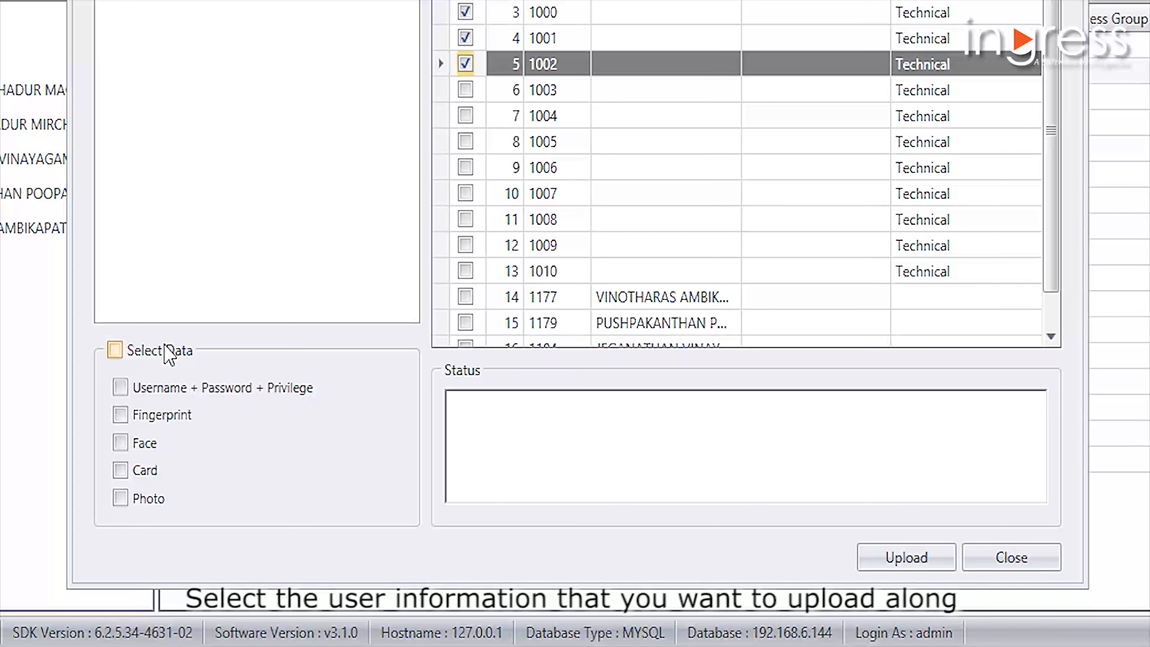
- Upload the selected users with all their data types to the Main Door device and close the upload
click(114, 350)
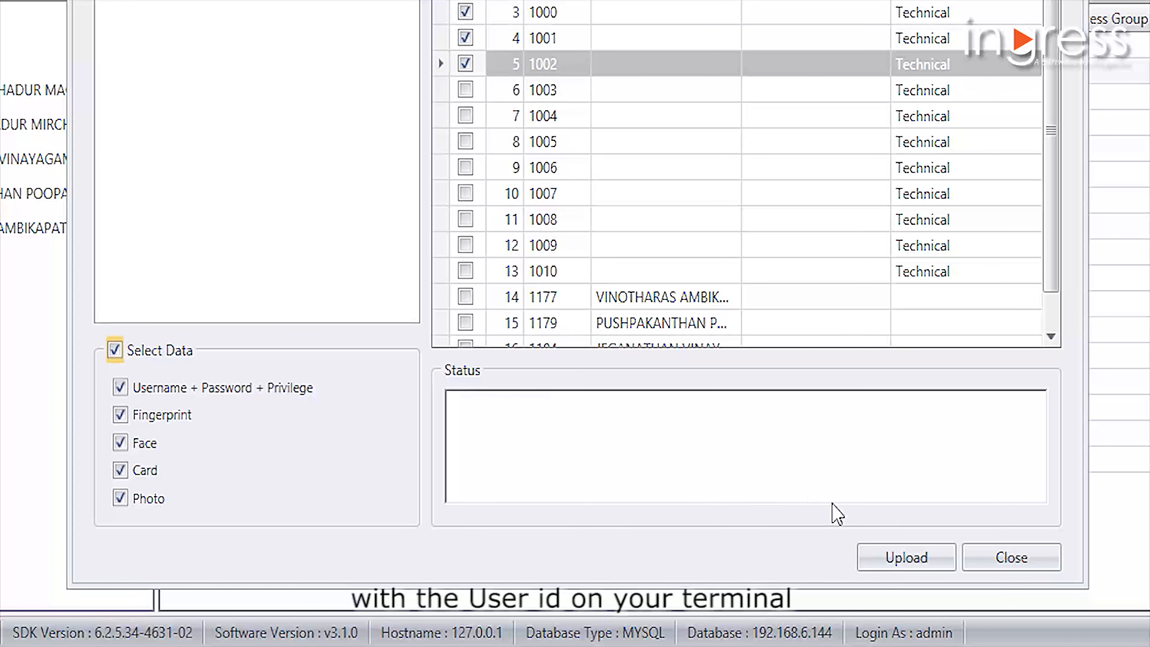
click(865, 557)
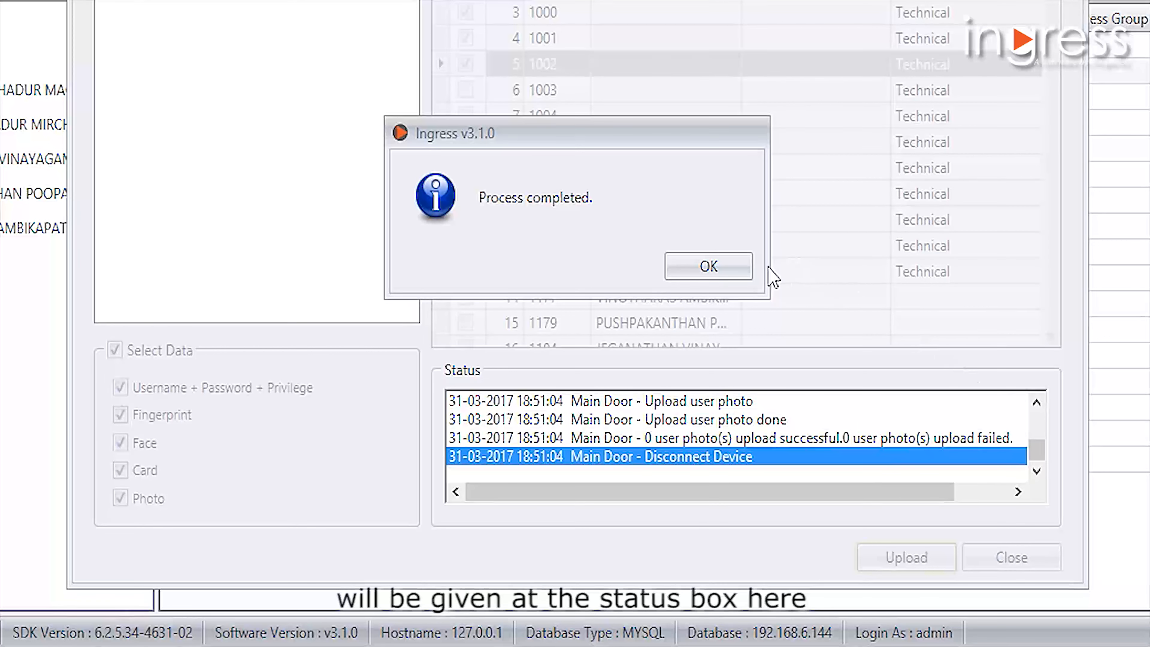
click(744, 267)
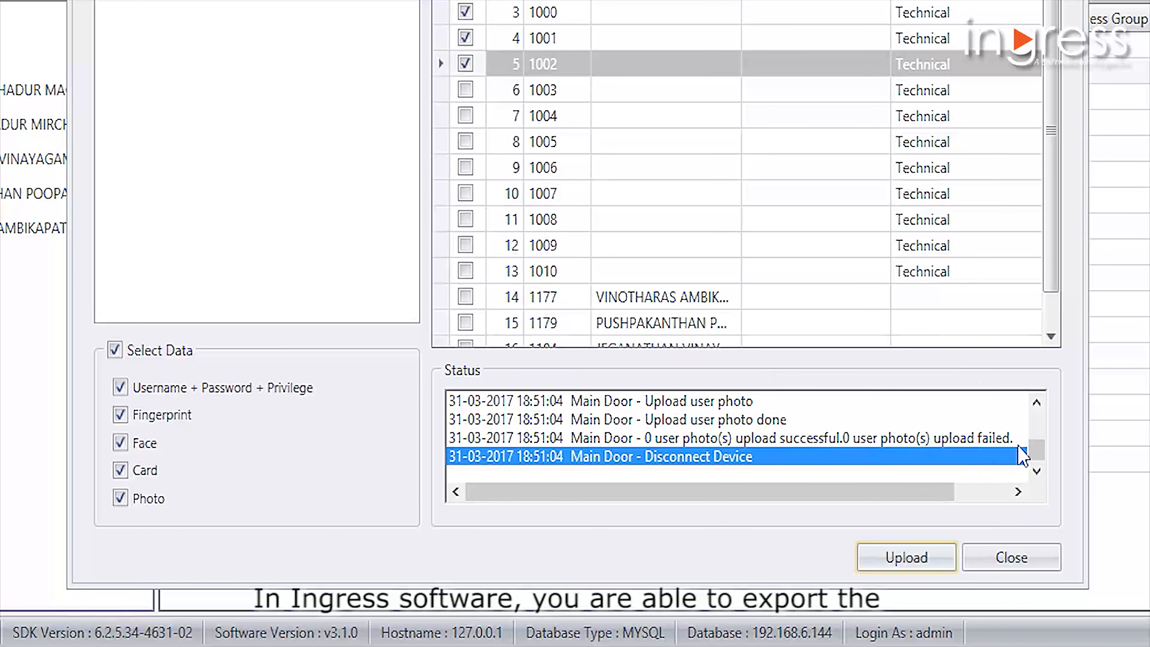
scroll(1033, 448, up, 10)
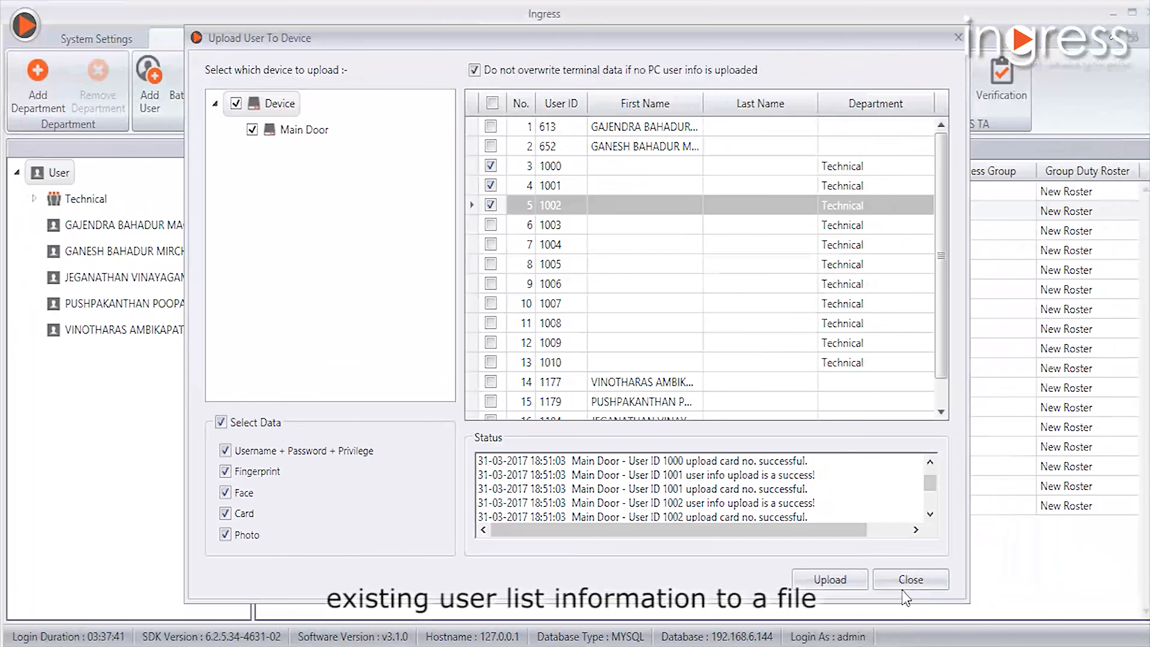
click(905, 583)
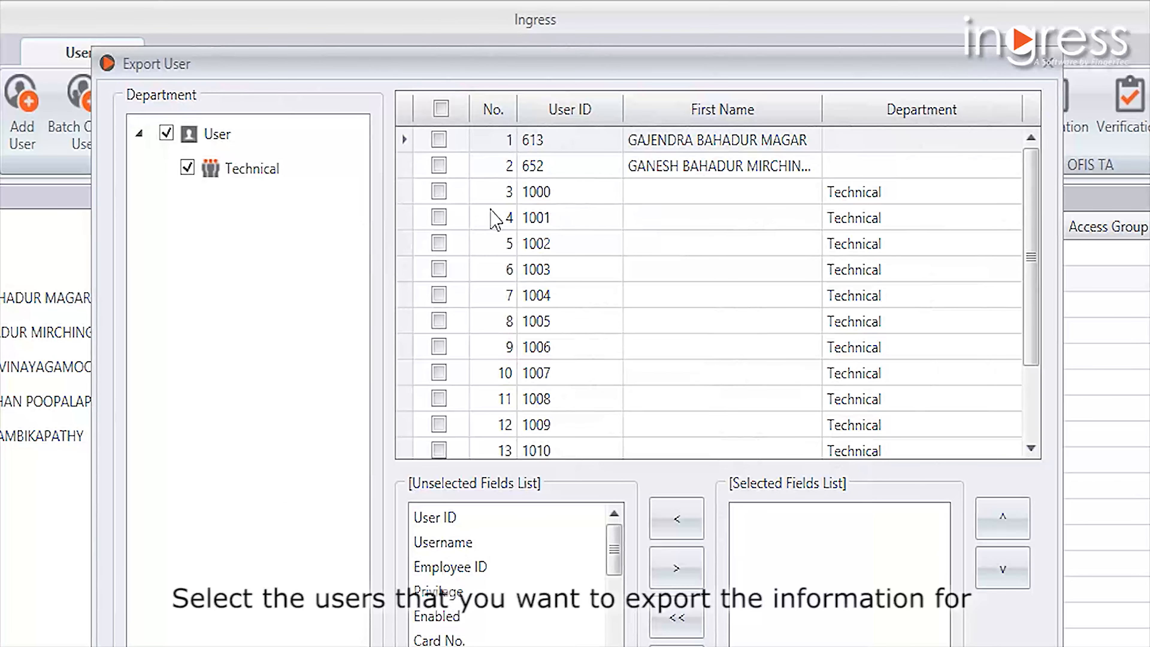
- Start a user export to file and select the users in rows 3, 4 and 5
click(438, 191)
click(439, 217)
click(438, 243)
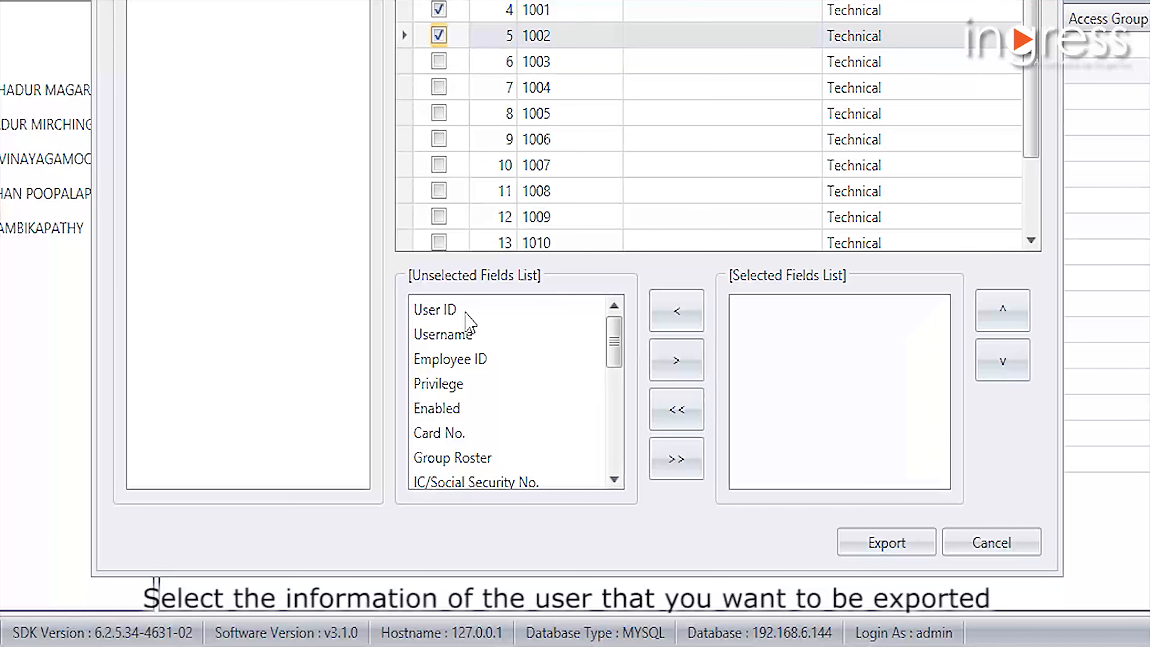
- Add User ID, Username, Enabled, Employee ID, First Name and Last Name, in that order, to the fields to export
click(467, 312)
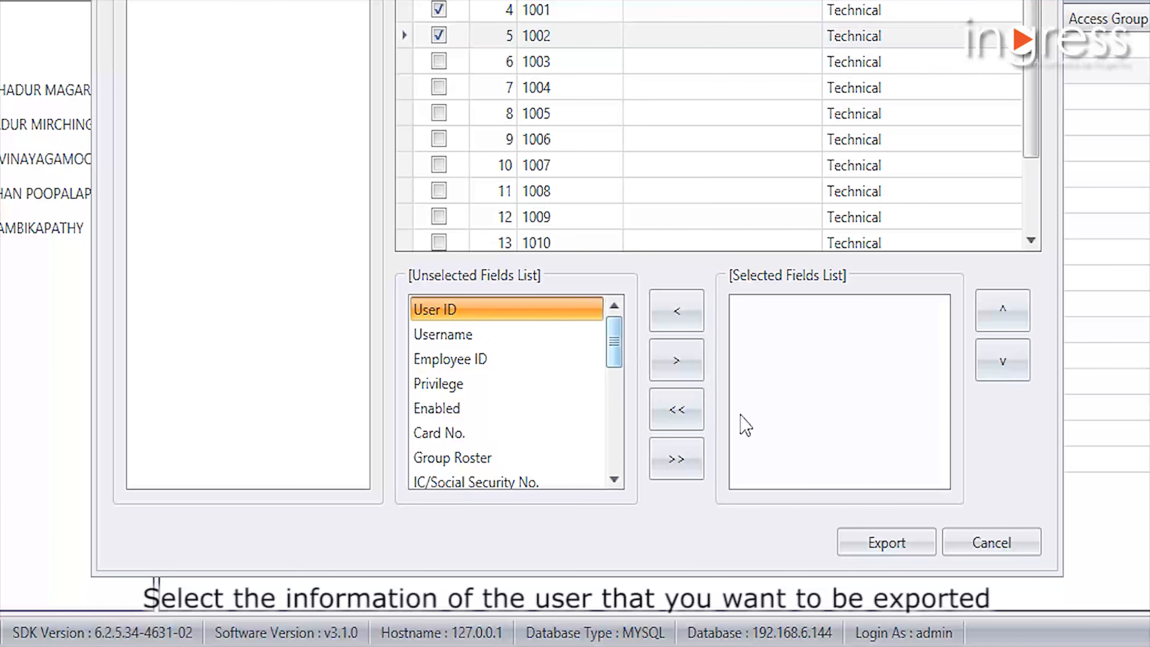
click(688, 360)
click(661, 374)
click(506, 358)
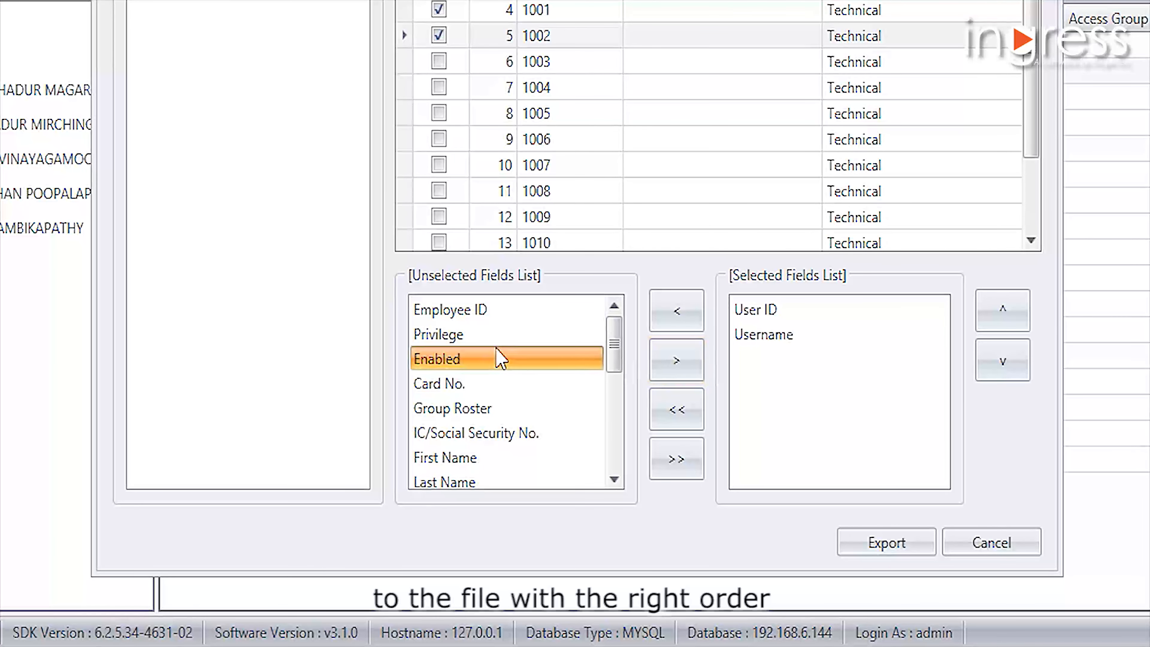
click(677, 360)
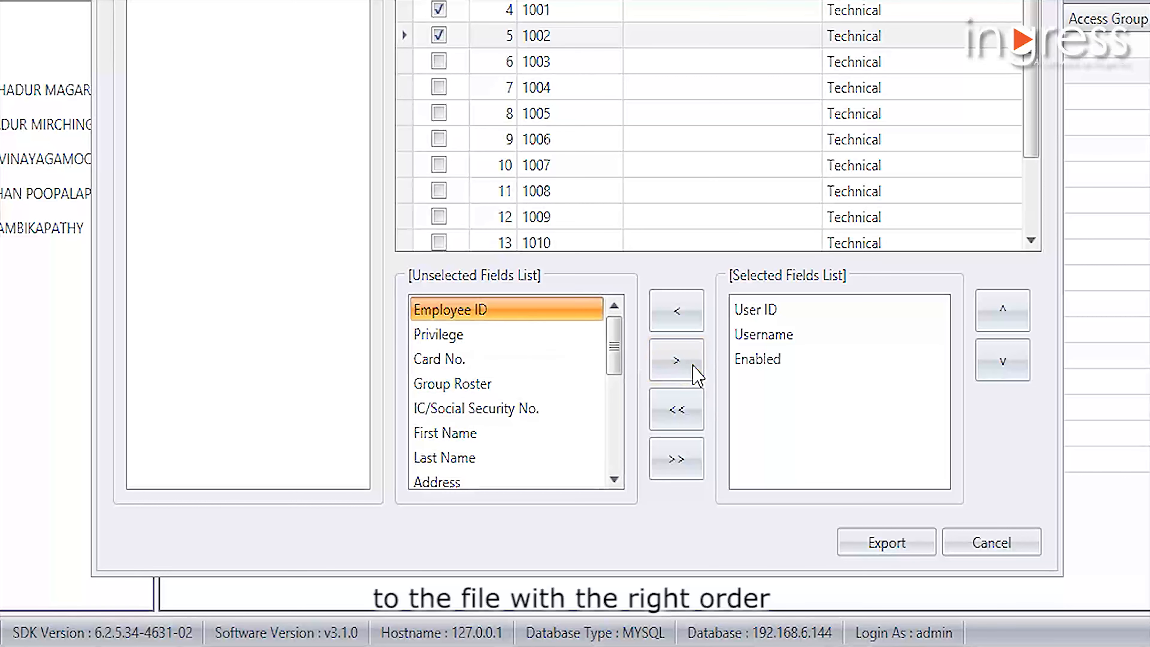
click(677, 360)
click(532, 410)
click(676, 360)
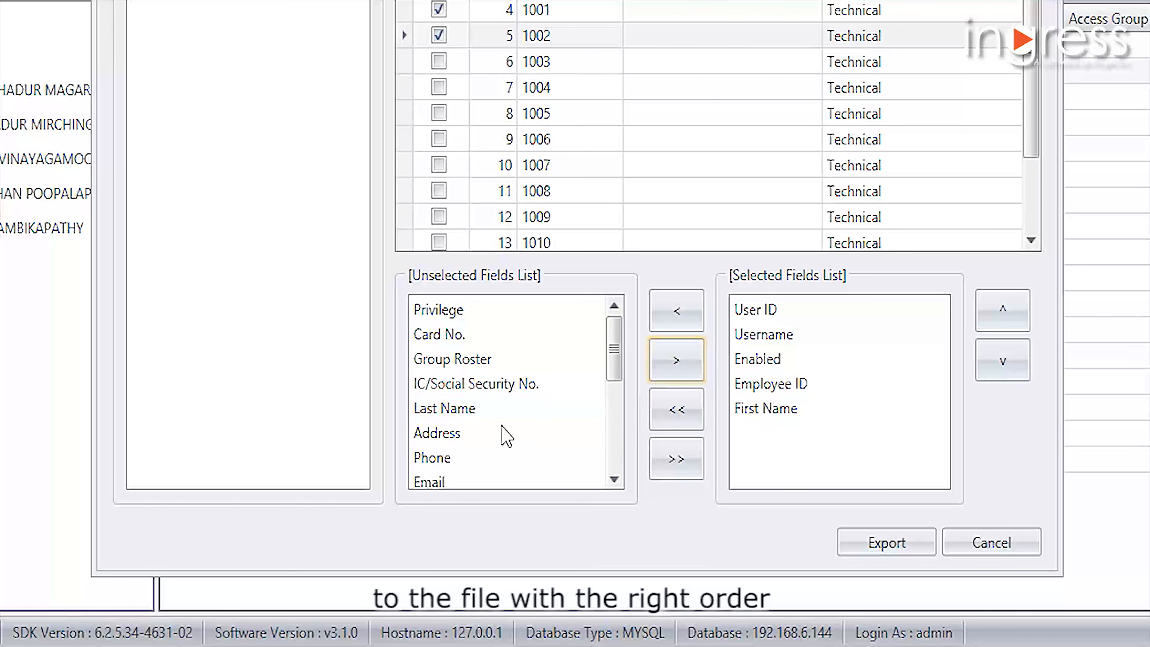
click(508, 434)
click(575, 407)
click(677, 361)
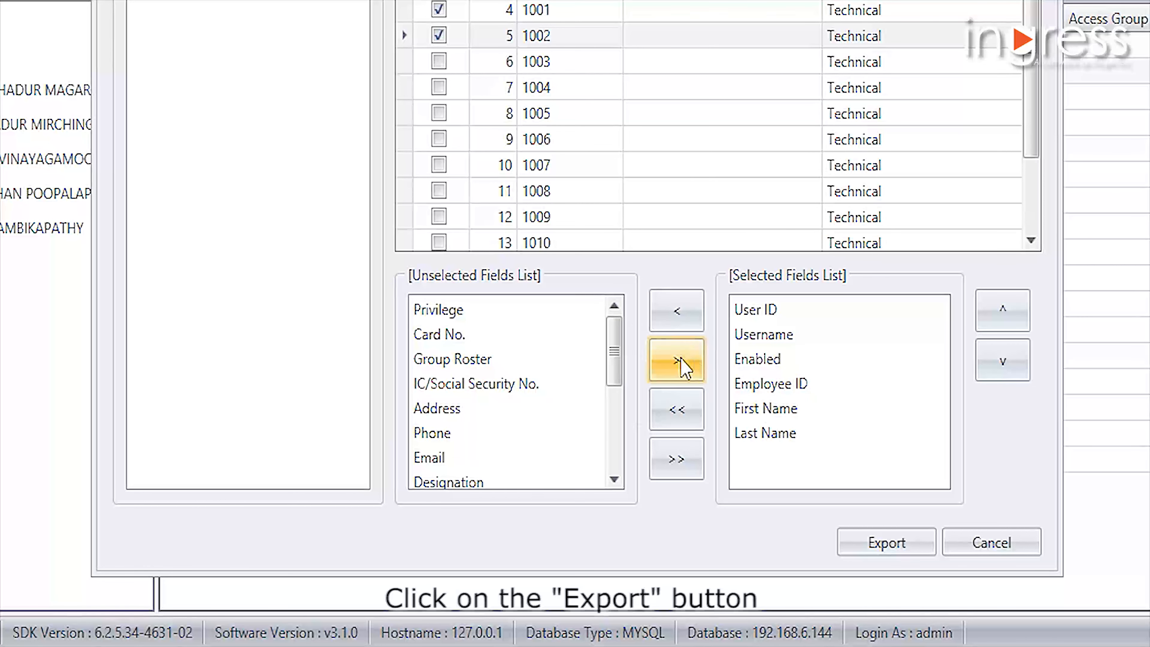
- Export the selected users to a text document named Test in the Training Files folder and finish the export
click(890, 546)
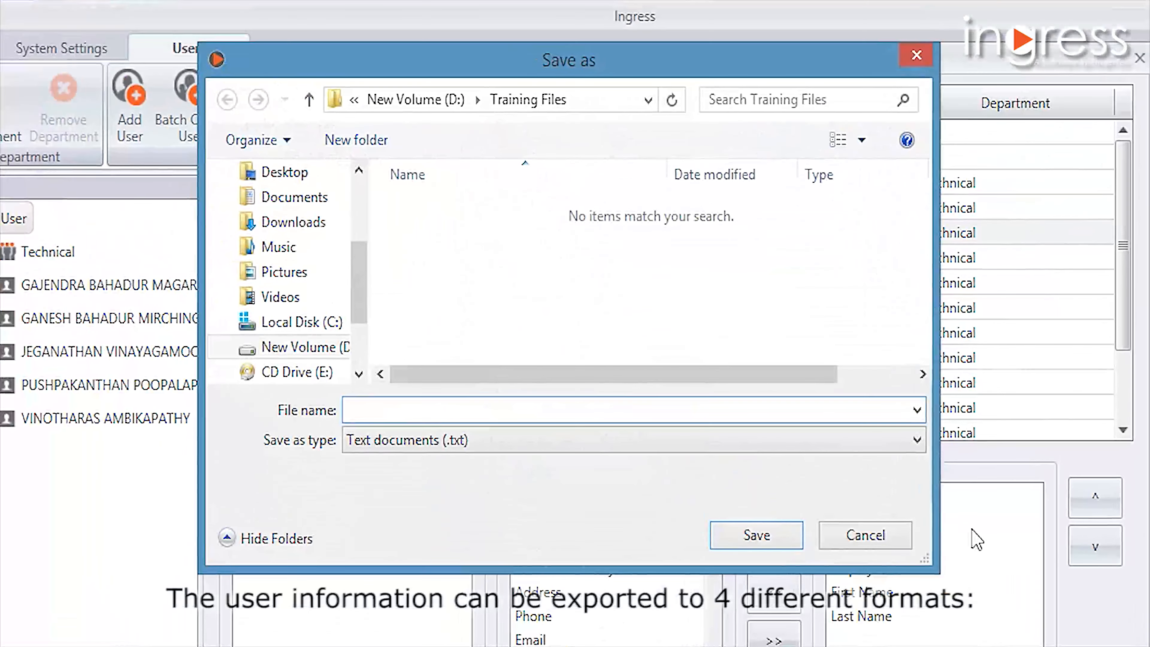
click(603, 244)
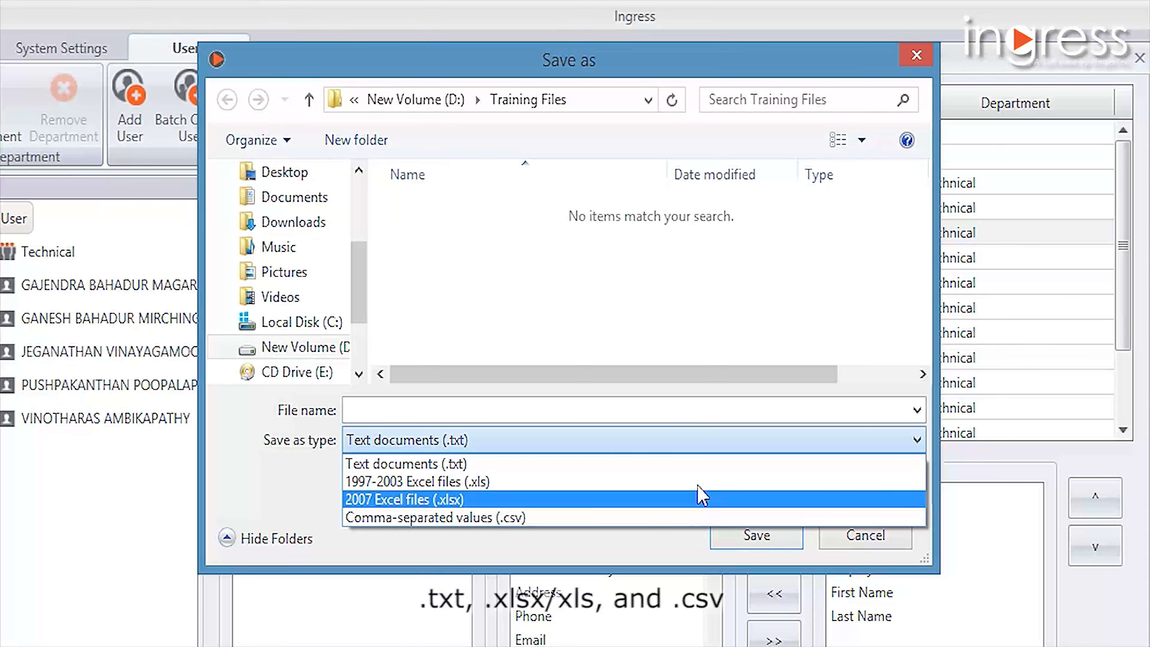
click(763, 407)
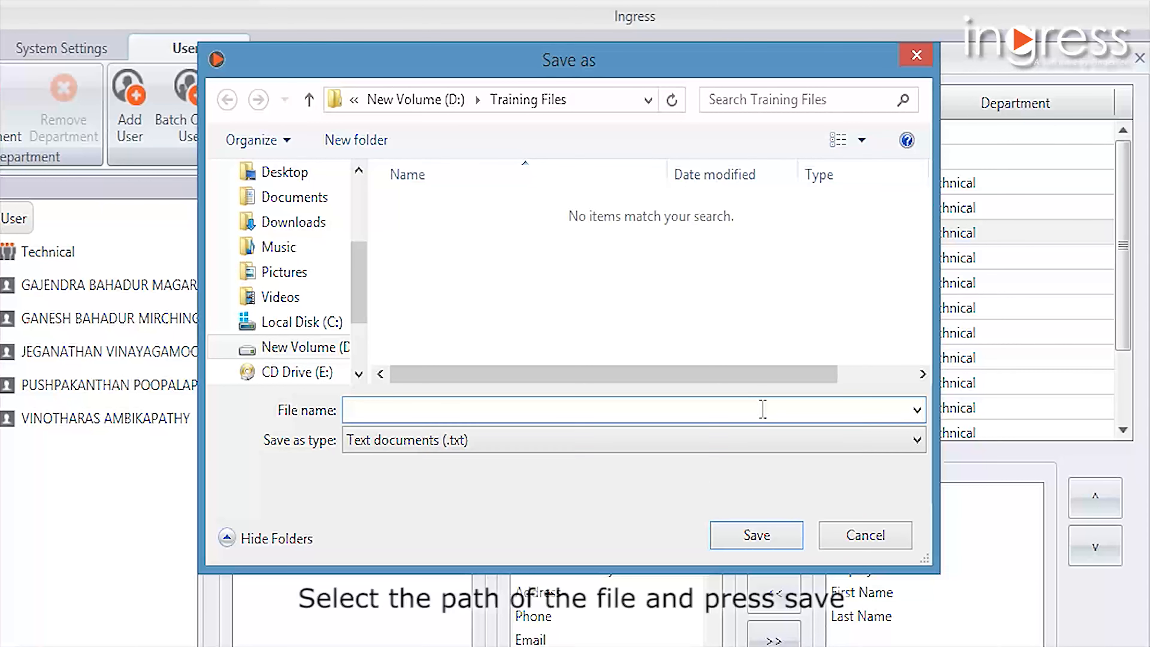
text(Test)
click(770, 540)
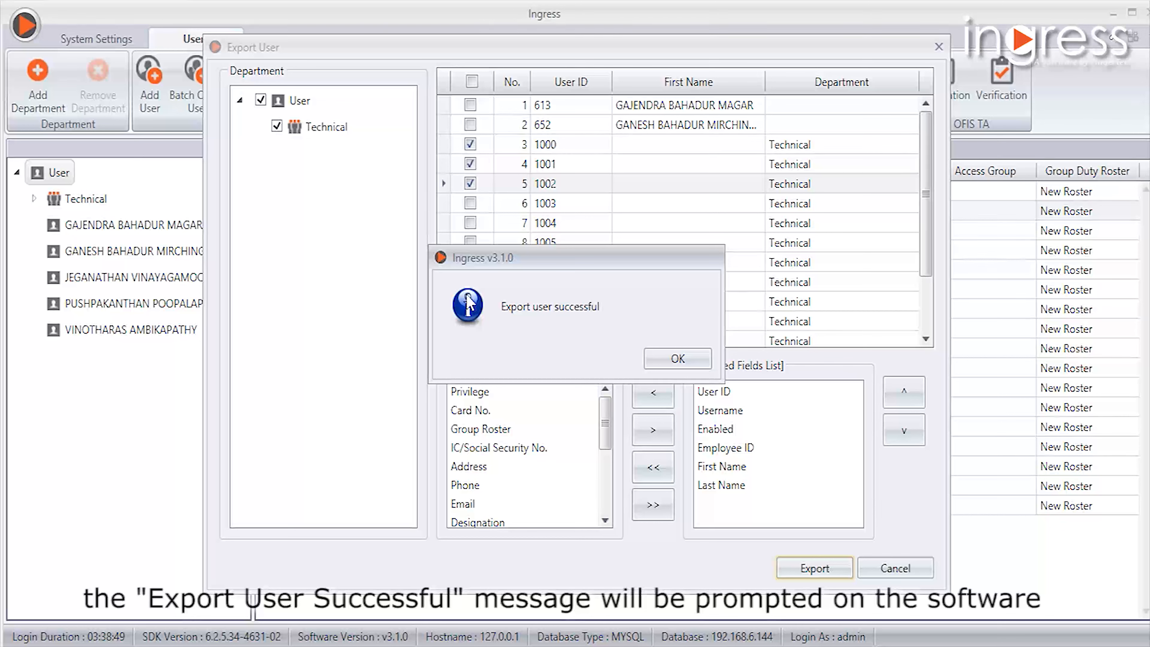
click(677, 359)
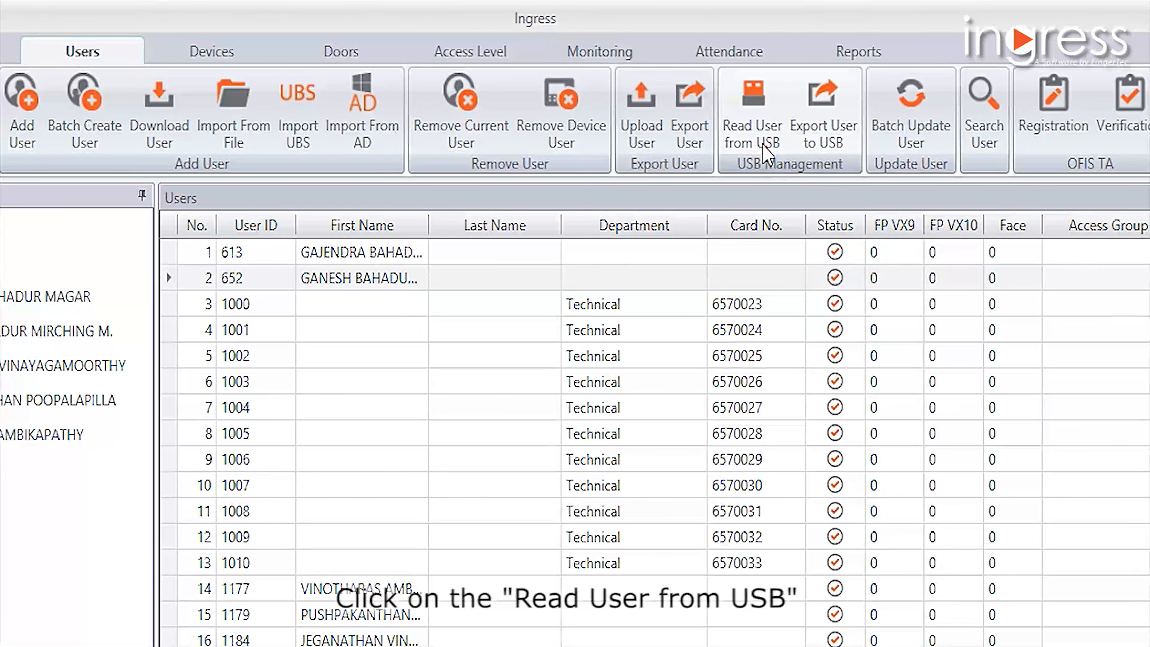
- Start reading users from USB, choose drive F:\ and load the users stored in user.dat
click(767, 152)
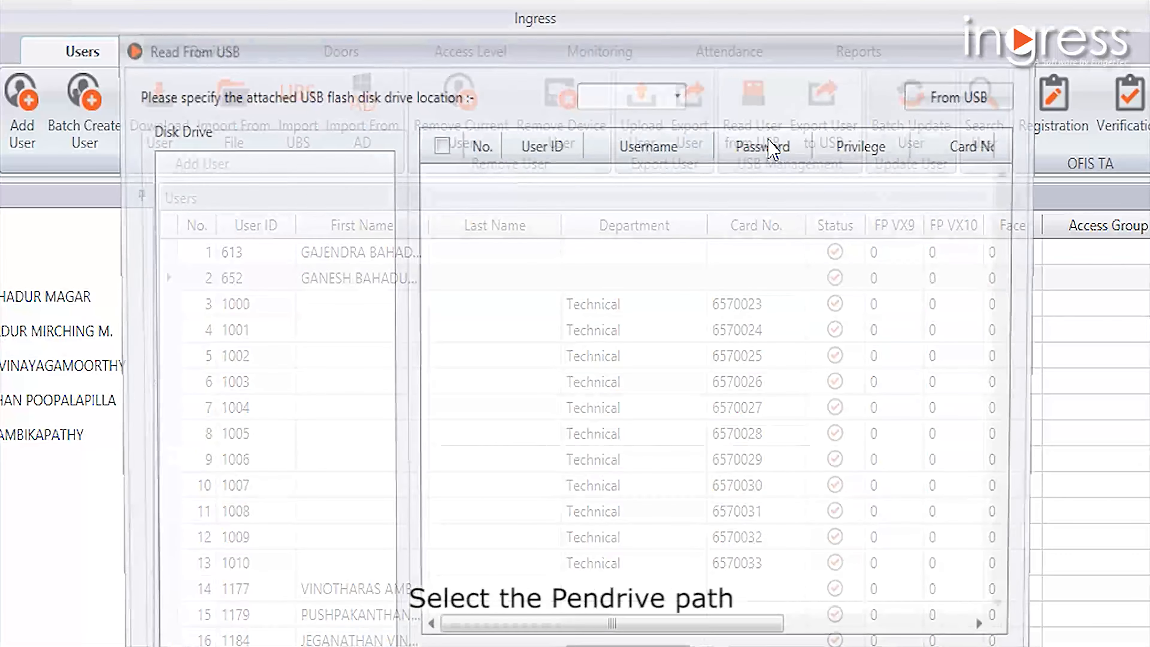
click(678, 95)
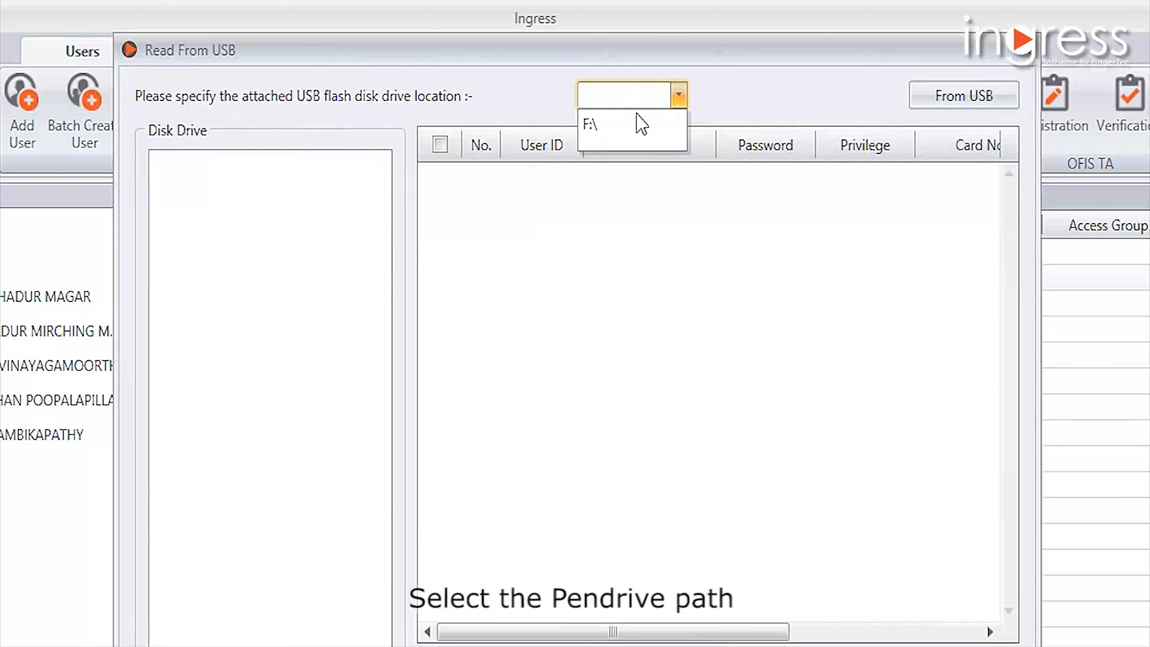
click(641, 124)
click(986, 107)
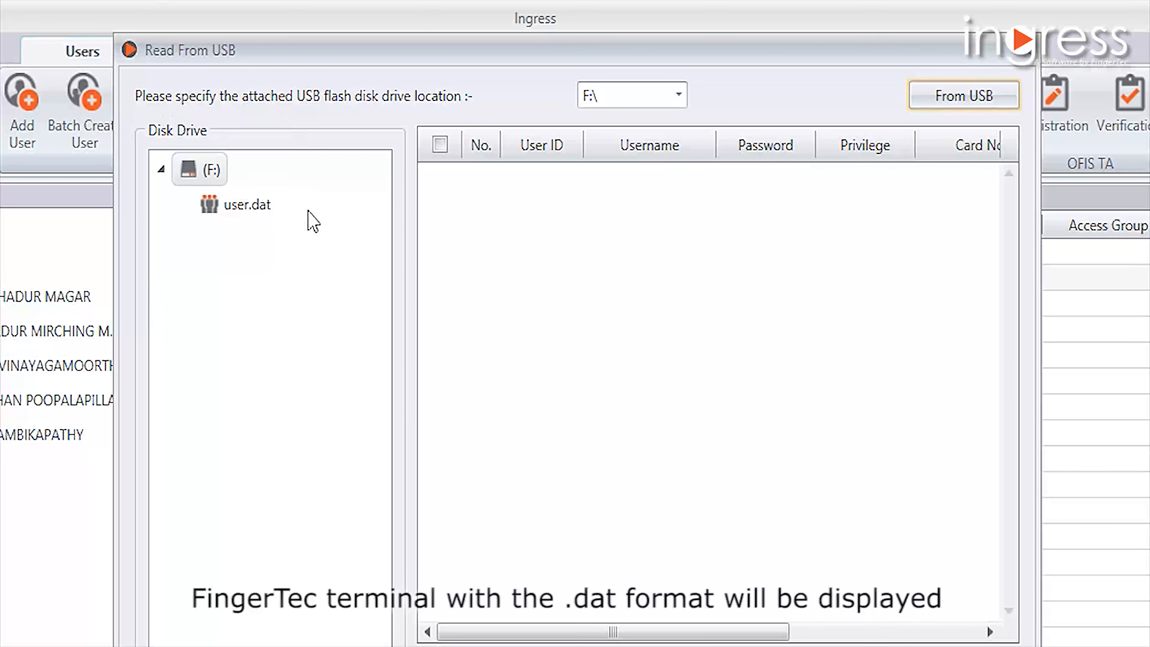
double_click(245, 207)
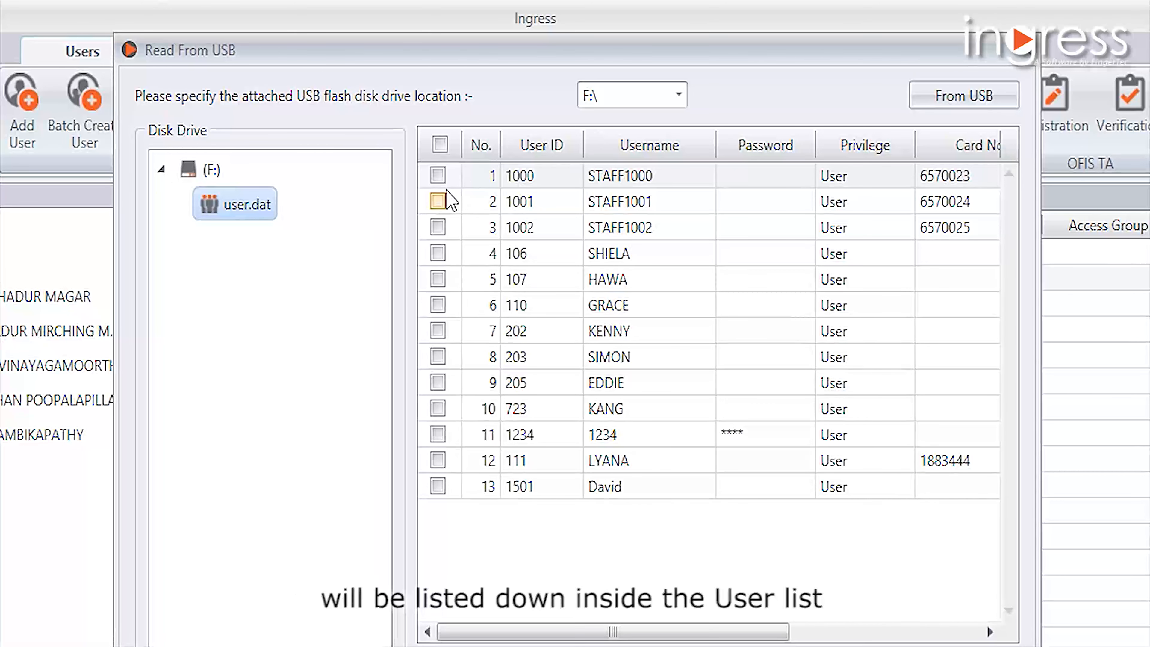
- Select the USB users in rows 1, 8, 9 and 10 and download them into the software
click(438, 176)
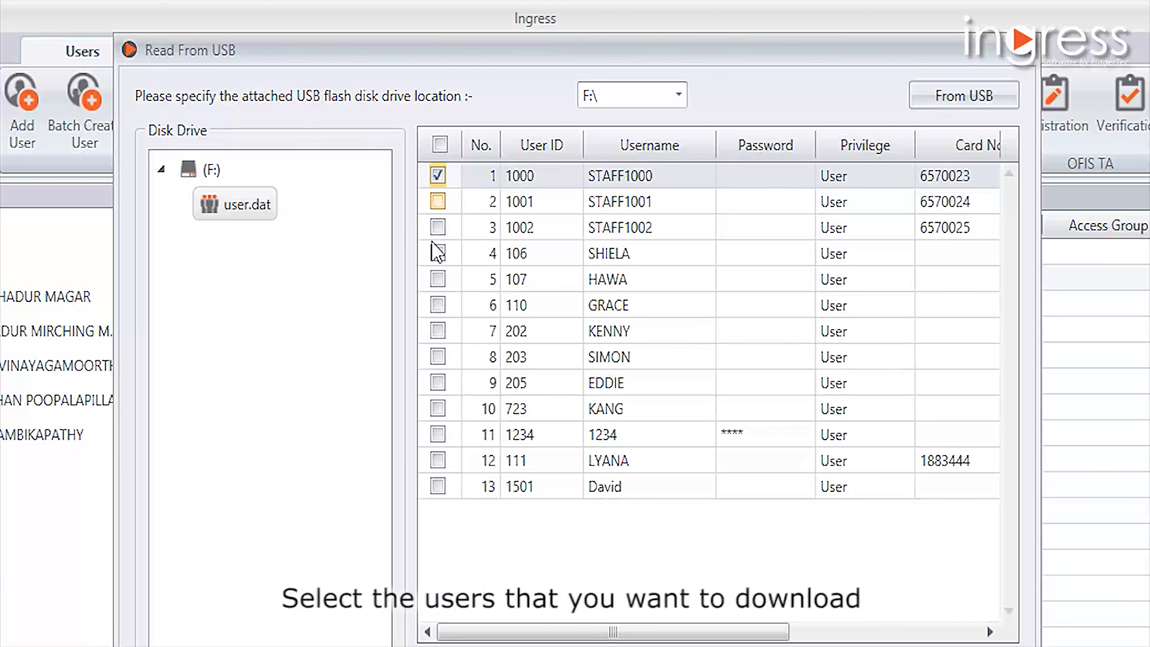
click(437, 408)
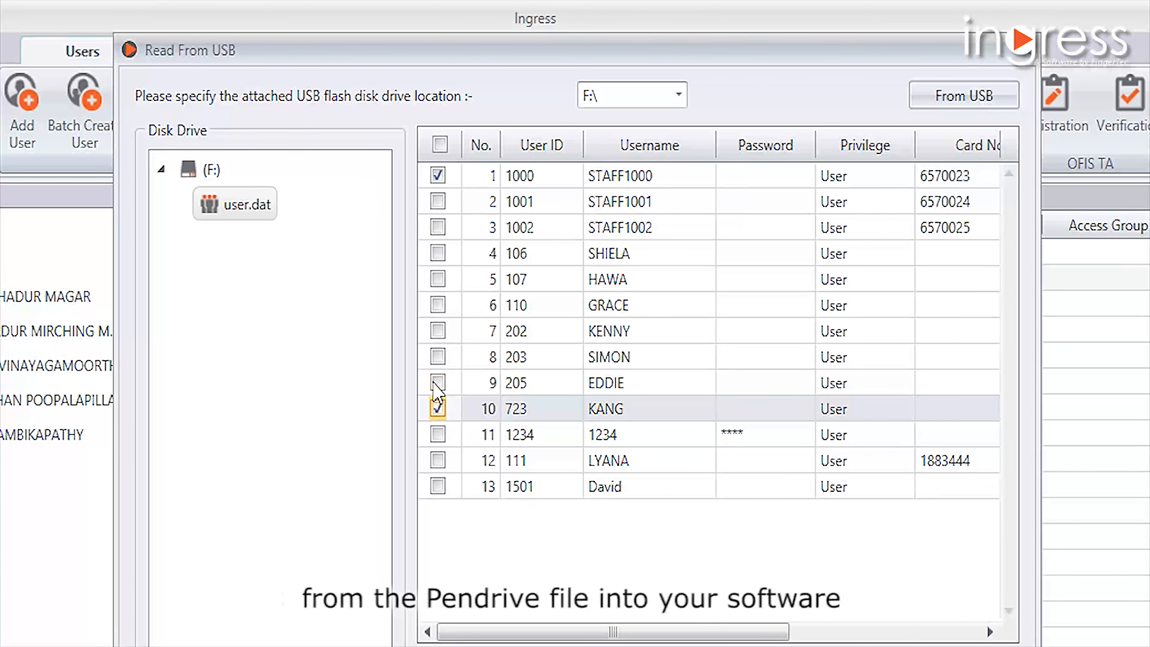
click(438, 356)
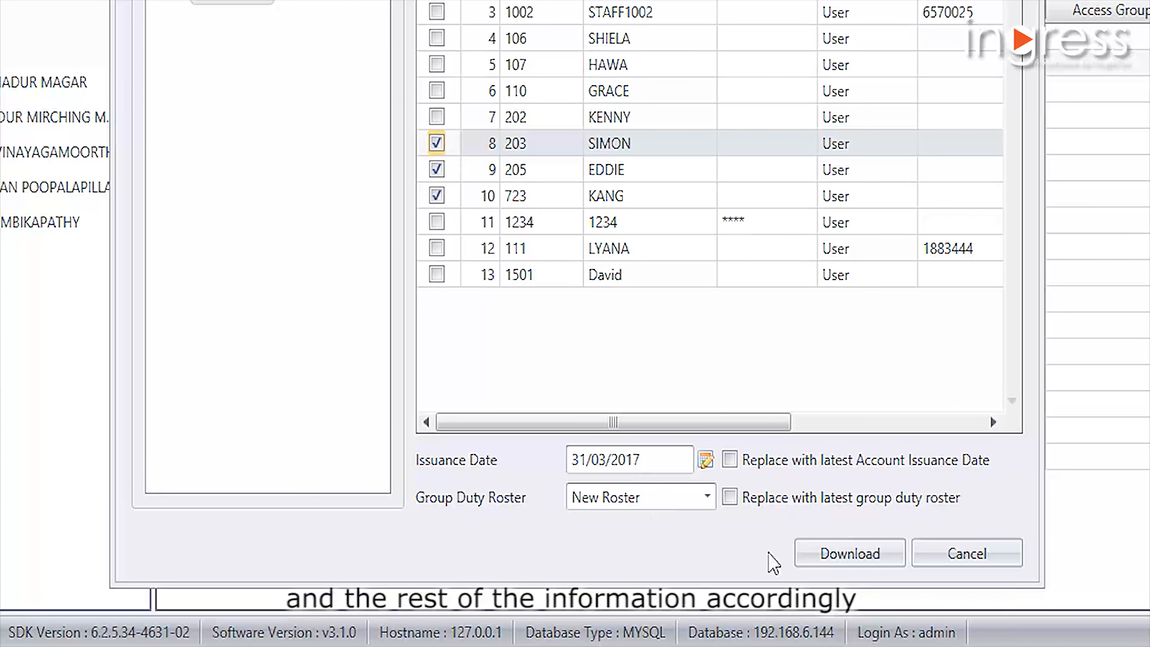
click(813, 554)
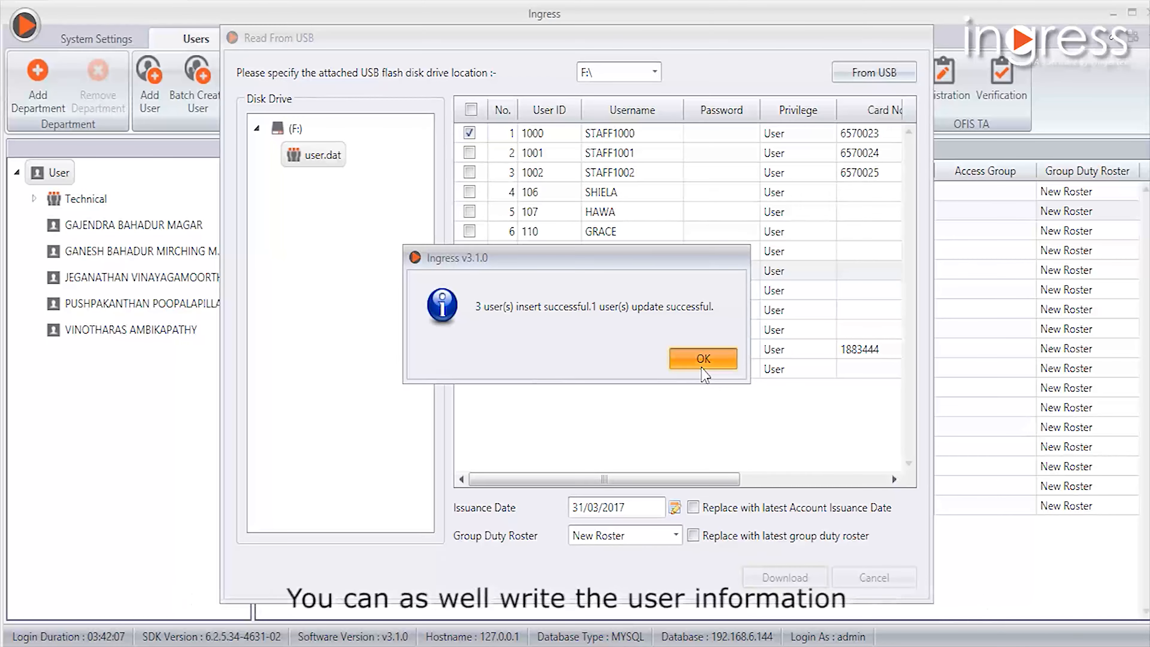
click(702, 368)
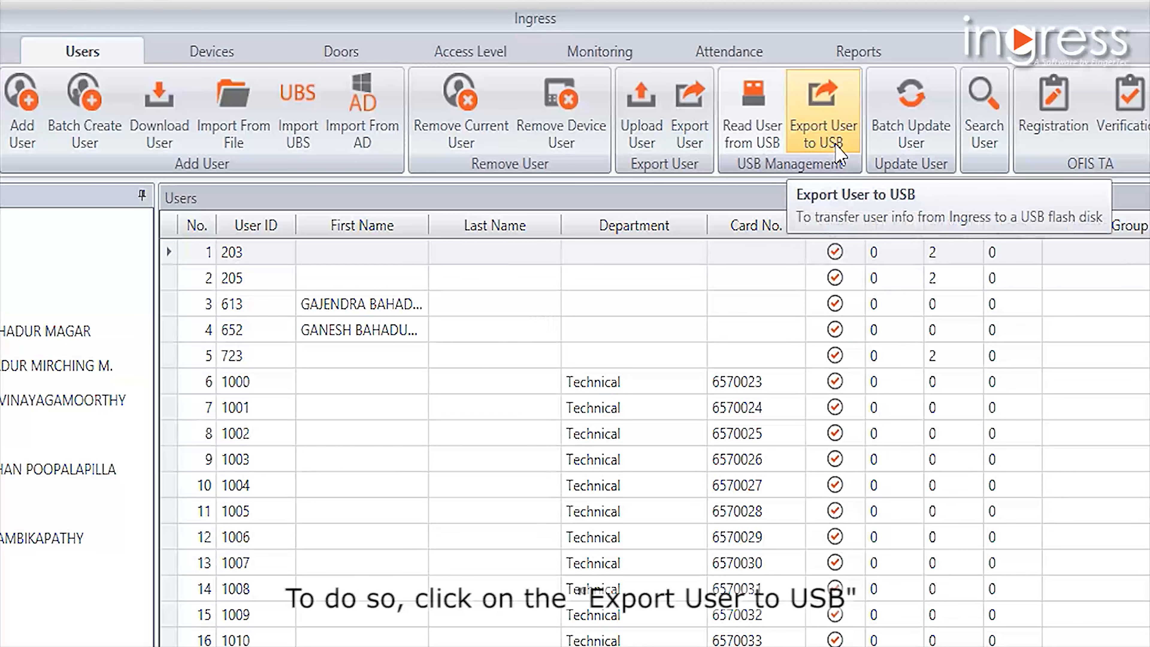
- Start exporting users to USB and select the users in rows 3, 4 and 5
click(837, 145)
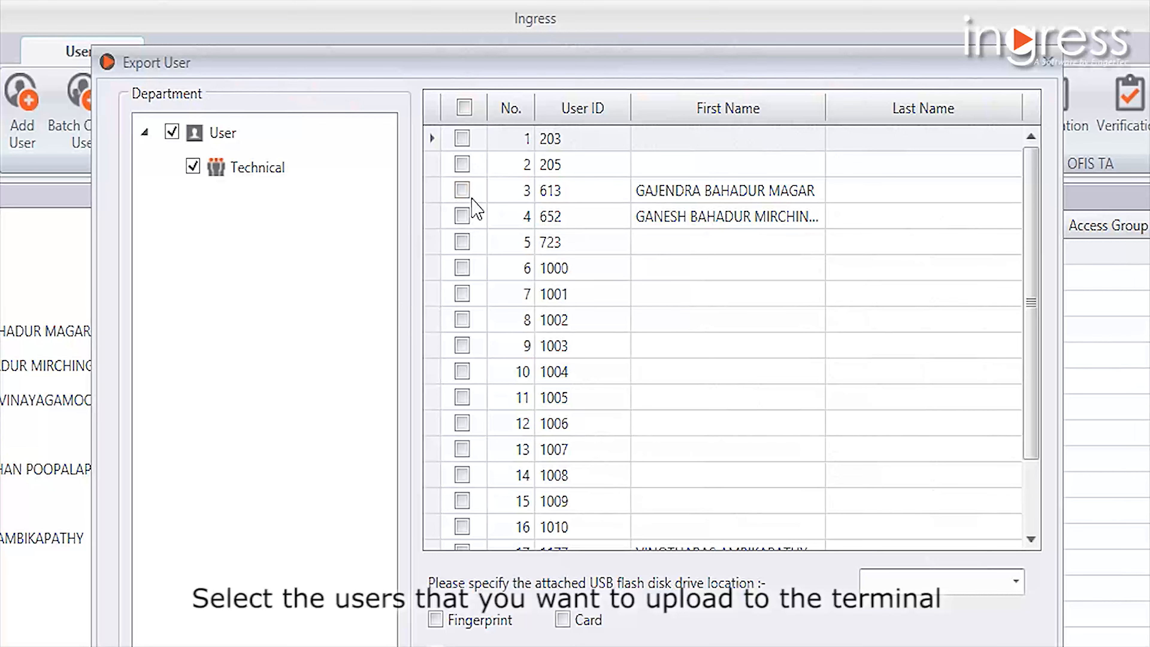
click(462, 190)
click(458, 218)
click(461, 243)
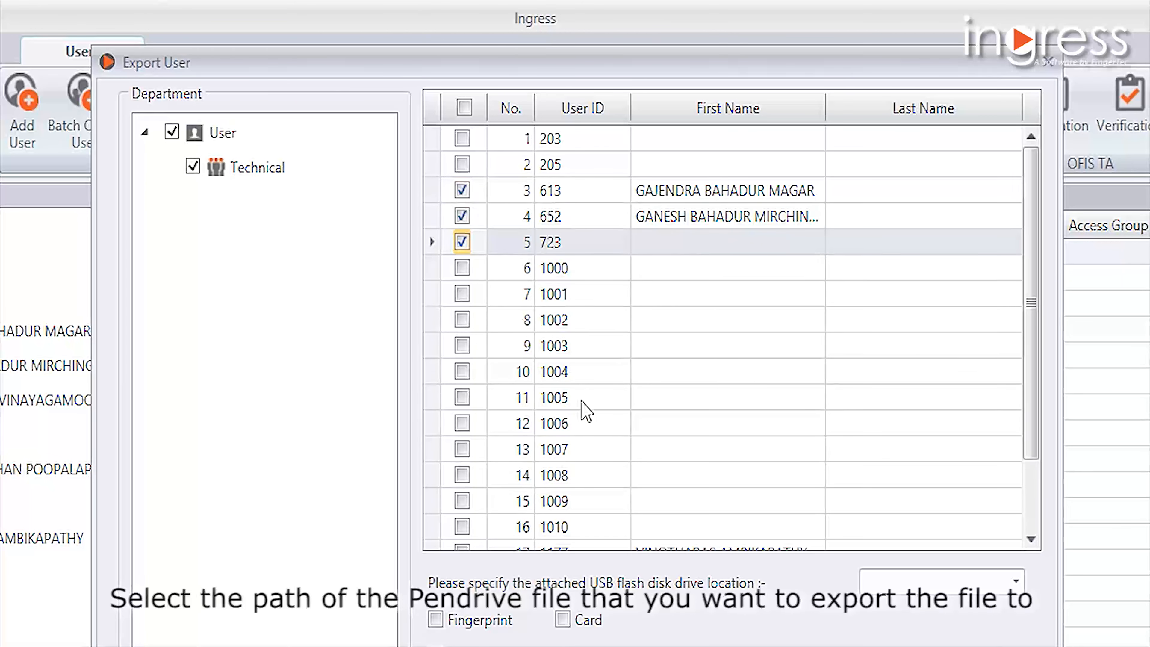
- Set the USB flash disk location to F:\ and include card and fingerprint data in the export
click(943, 581)
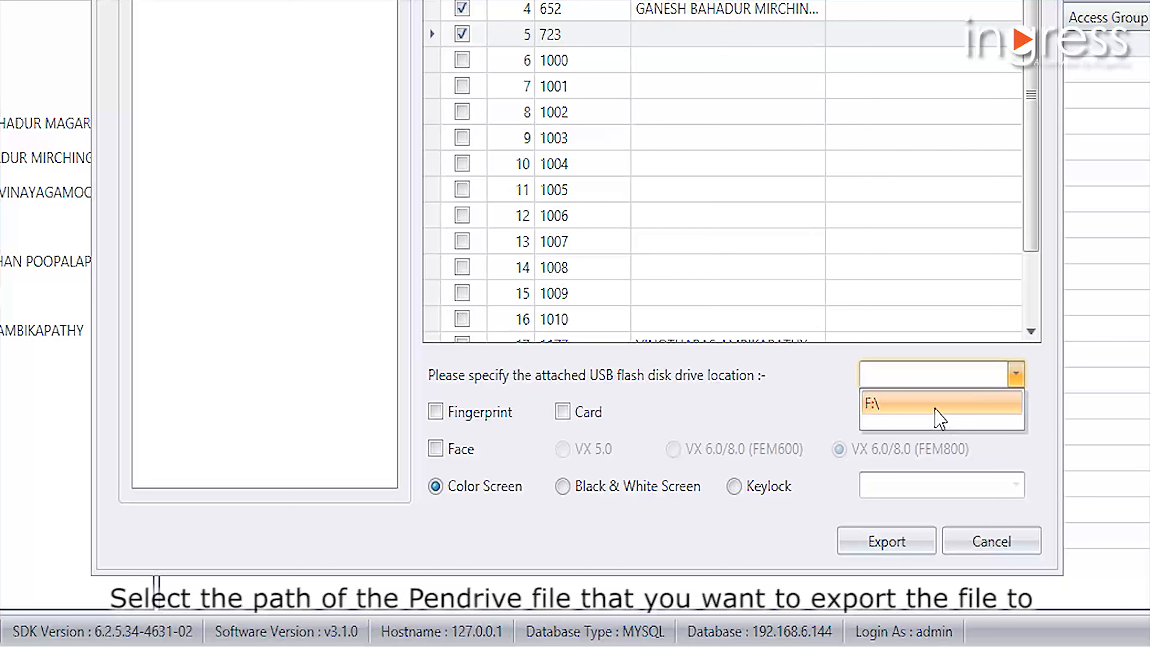
click(940, 419)
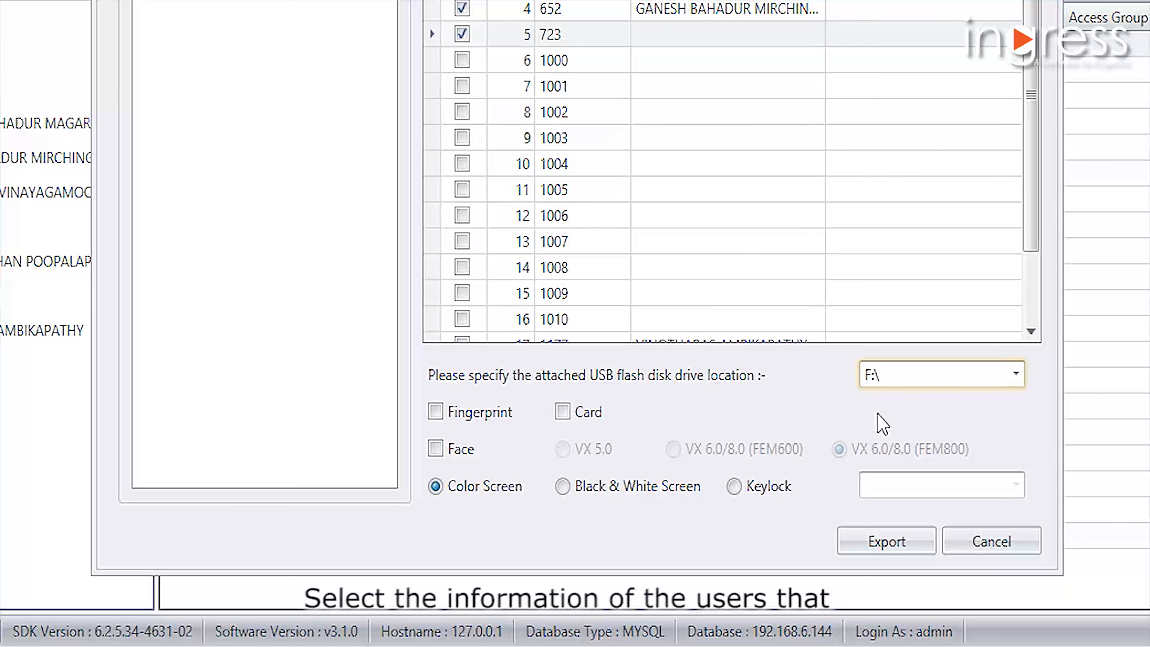
click(562, 412)
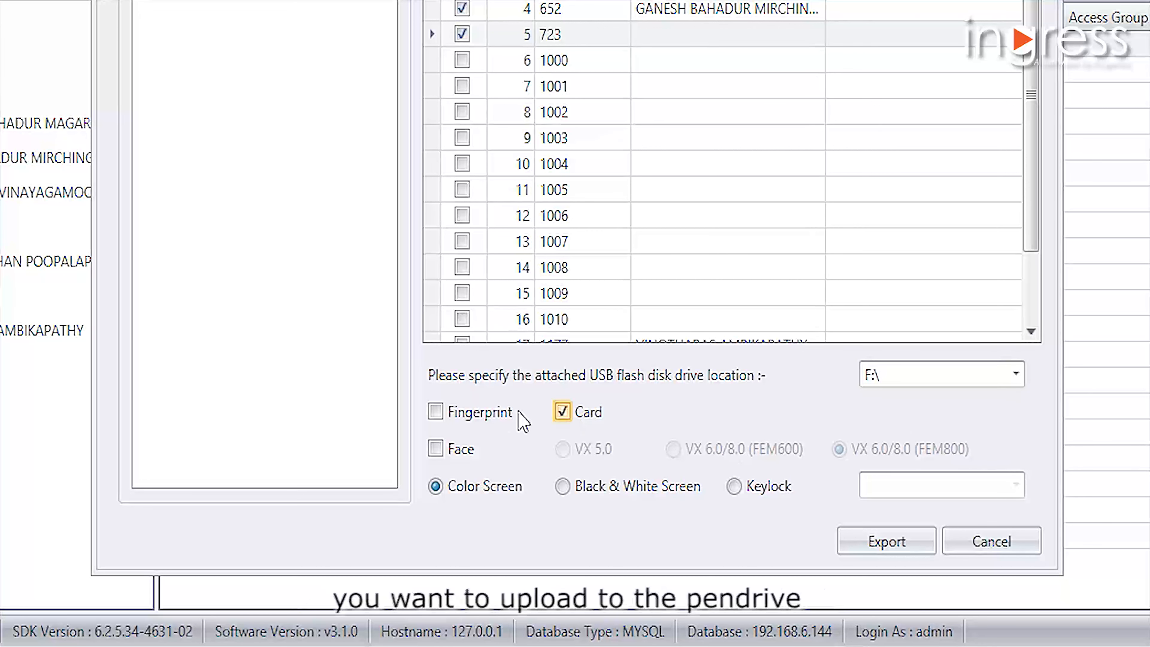
click(447, 409)
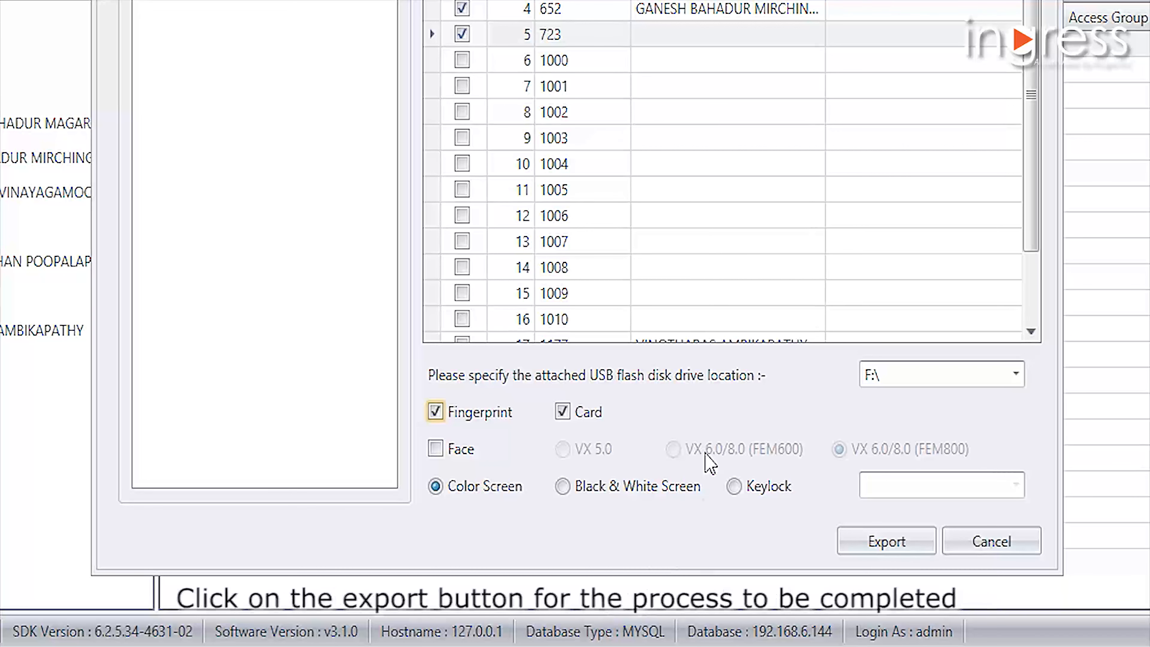
- Export the selected users to the USB flash disk and dismiss the completion notice
click(858, 550)
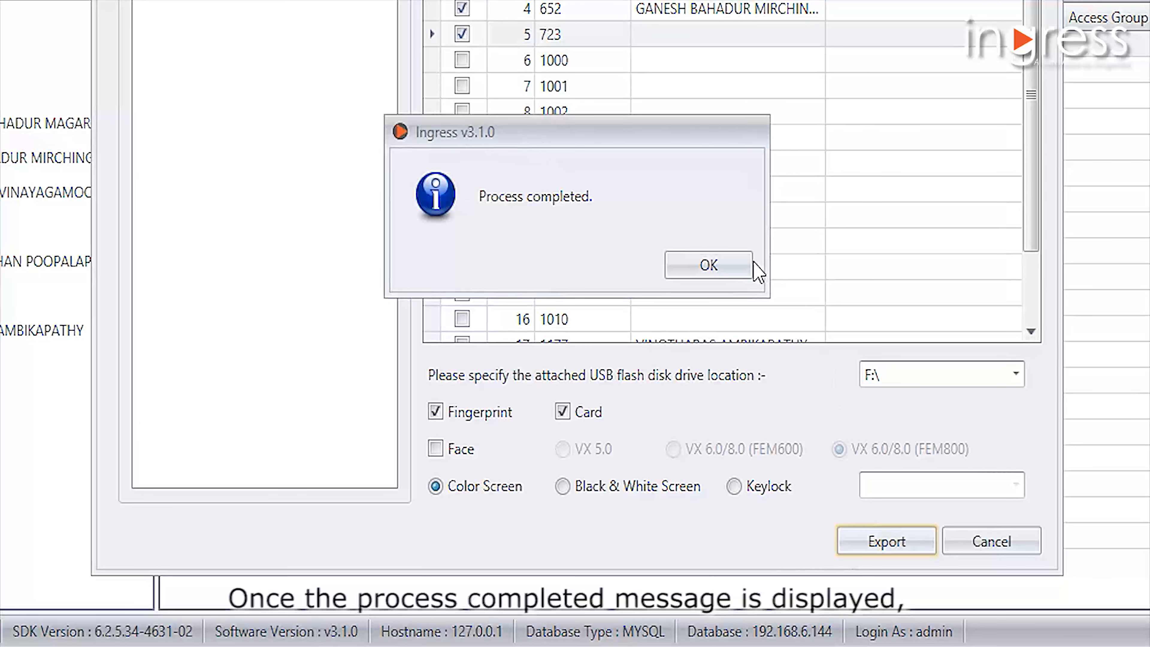
click(701, 263)
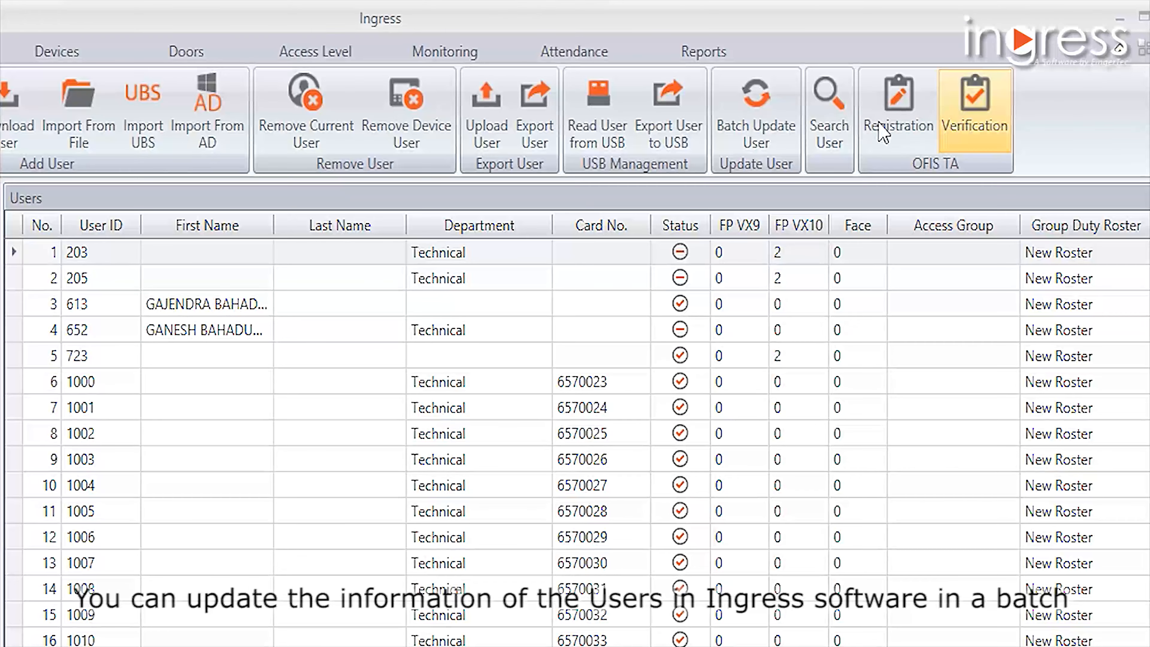
- Start a batch user update and select the users in rows 6, 7 and 8
click(742, 120)
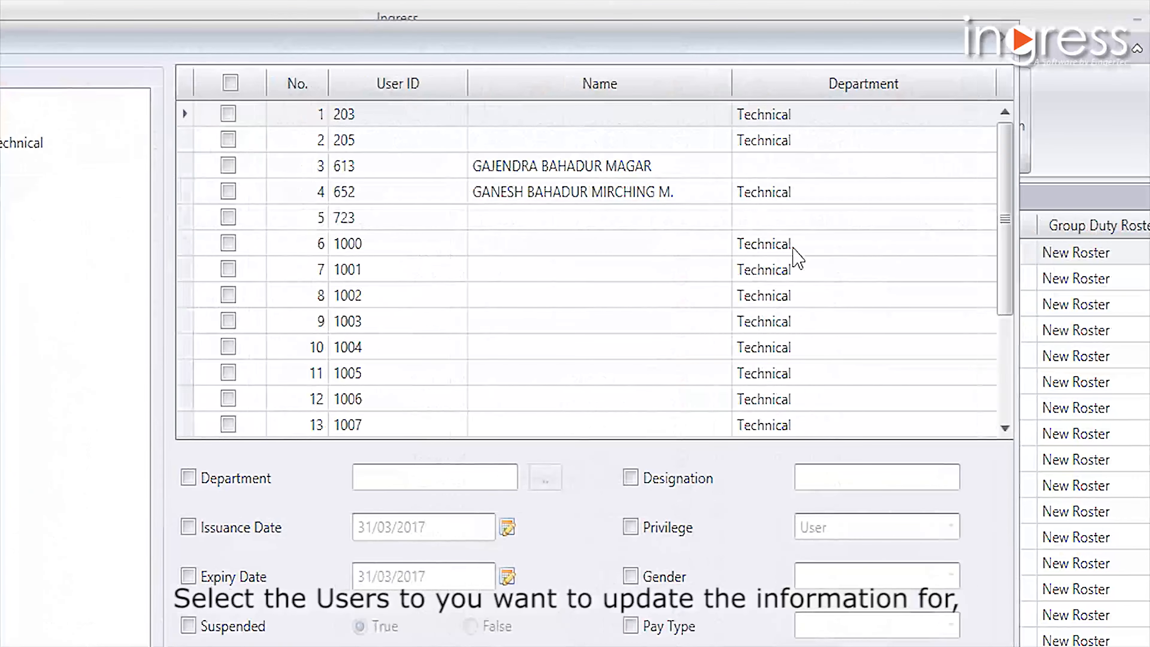
click(366, 243)
click(366, 244)
click(365, 269)
click(366, 295)
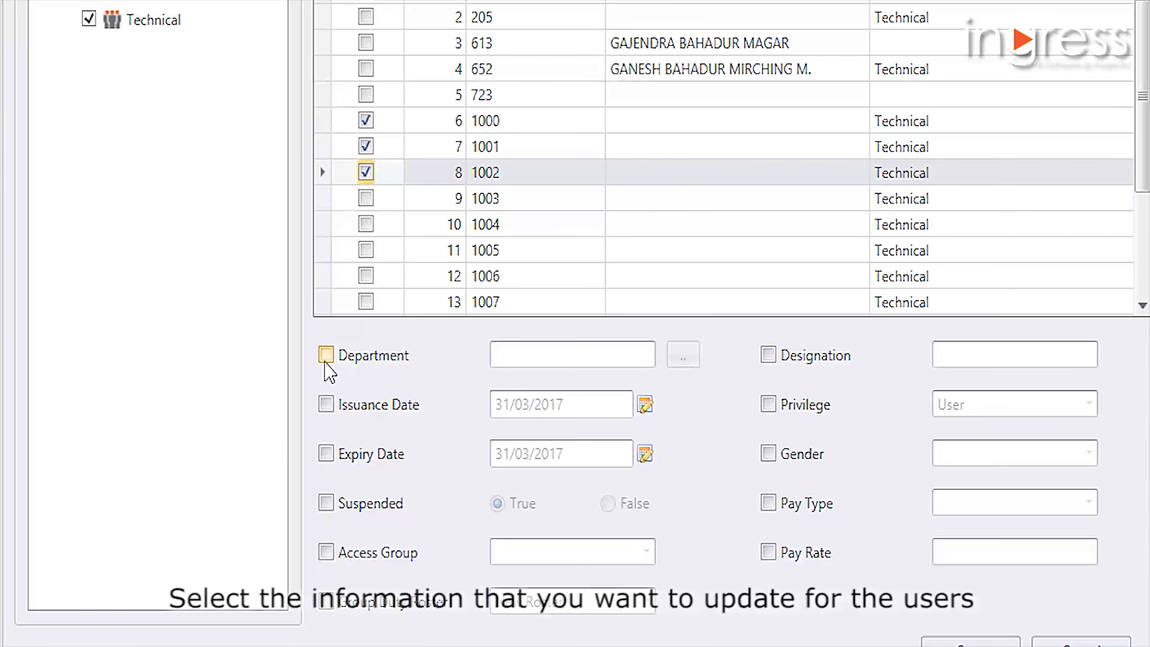
- Include the department in the batch update and set it to Technical
click(325, 361)
click(695, 360)
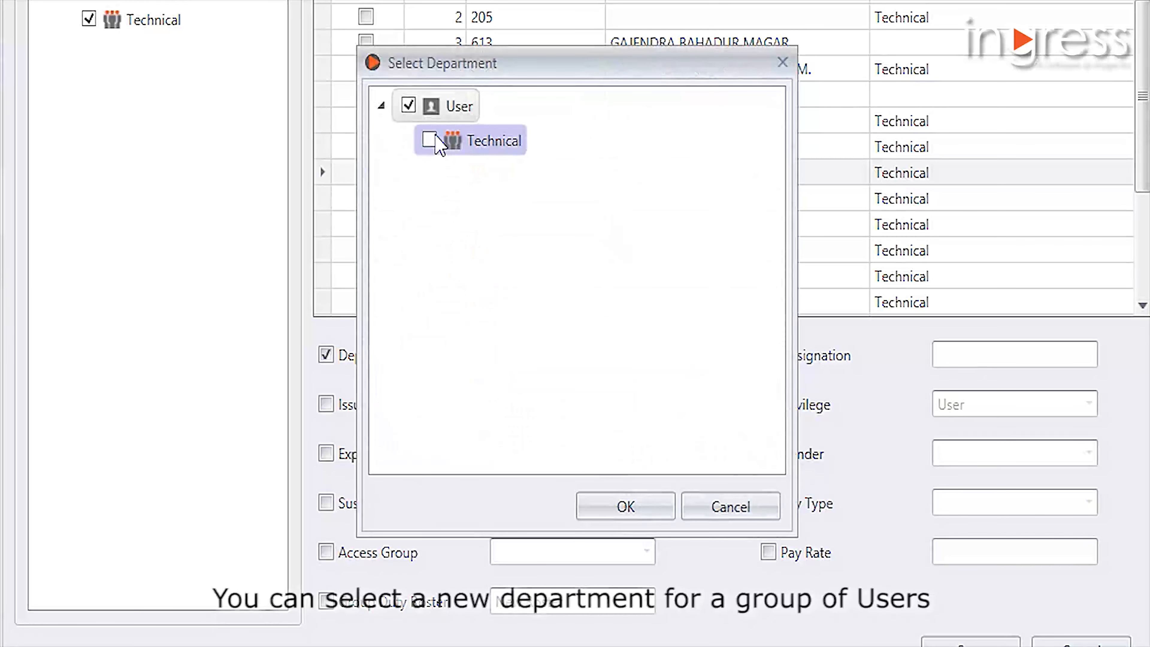
click(432, 139)
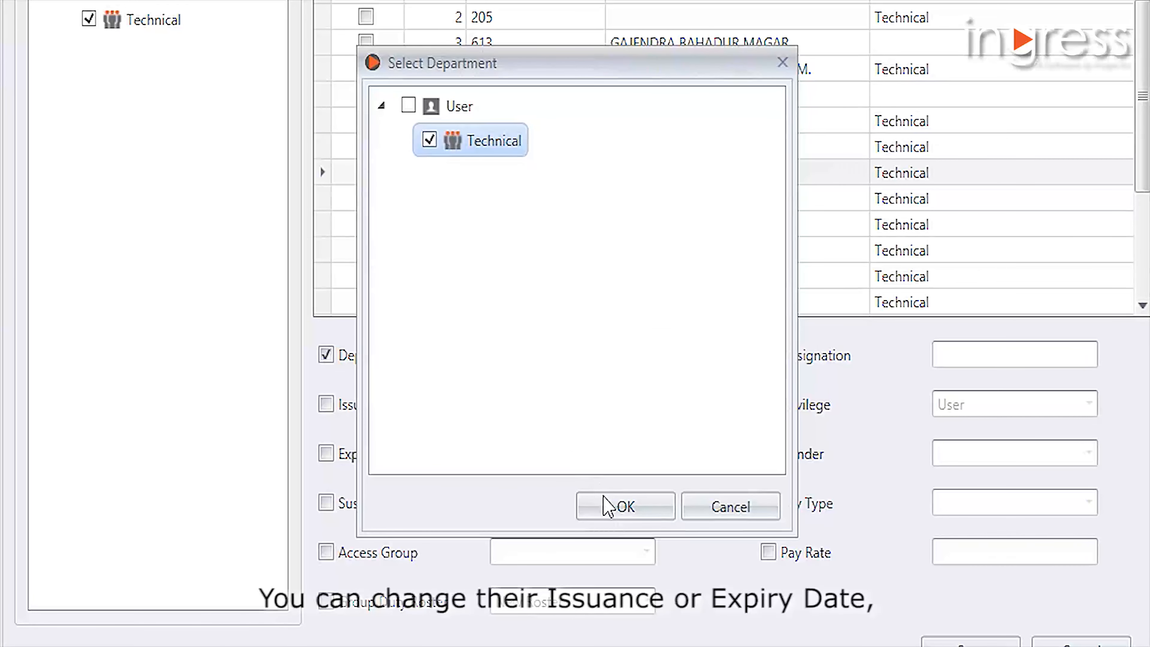
click(608, 507)
- Include issuance and expiry dates of 31/03/2017 and Suspended set to True in the batch update, and save it
click(335, 407)
click(334, 455)
click(335, 506)
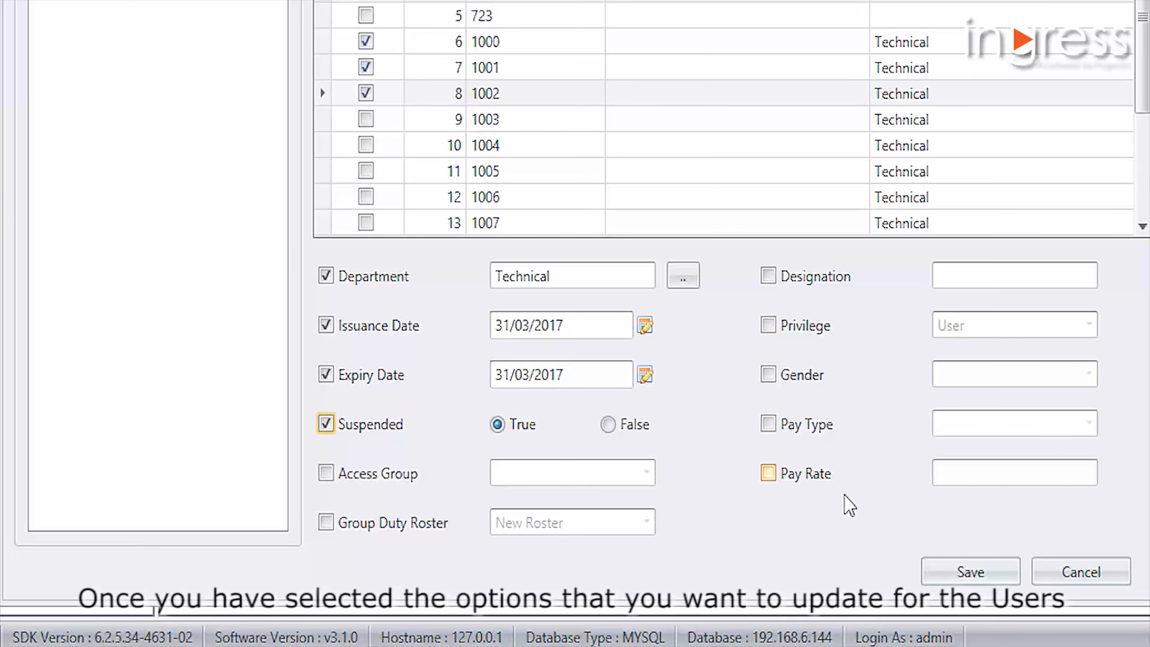
click(970, 571)
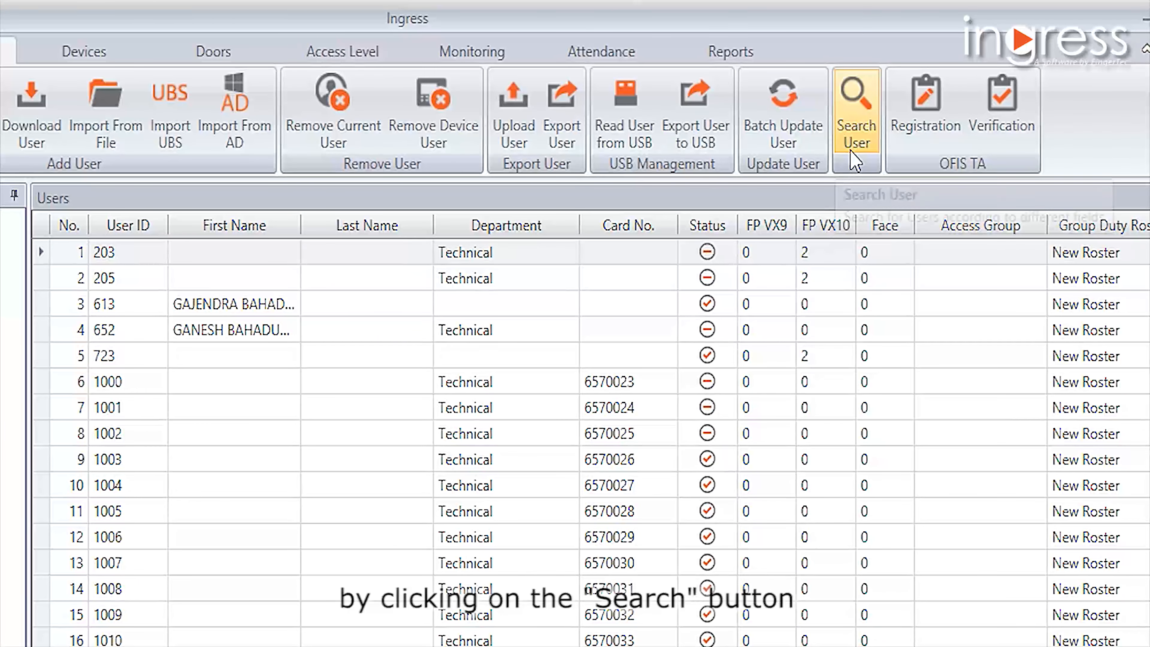
- Search for a user by entering their user ID as the only filter
click(850, 150)
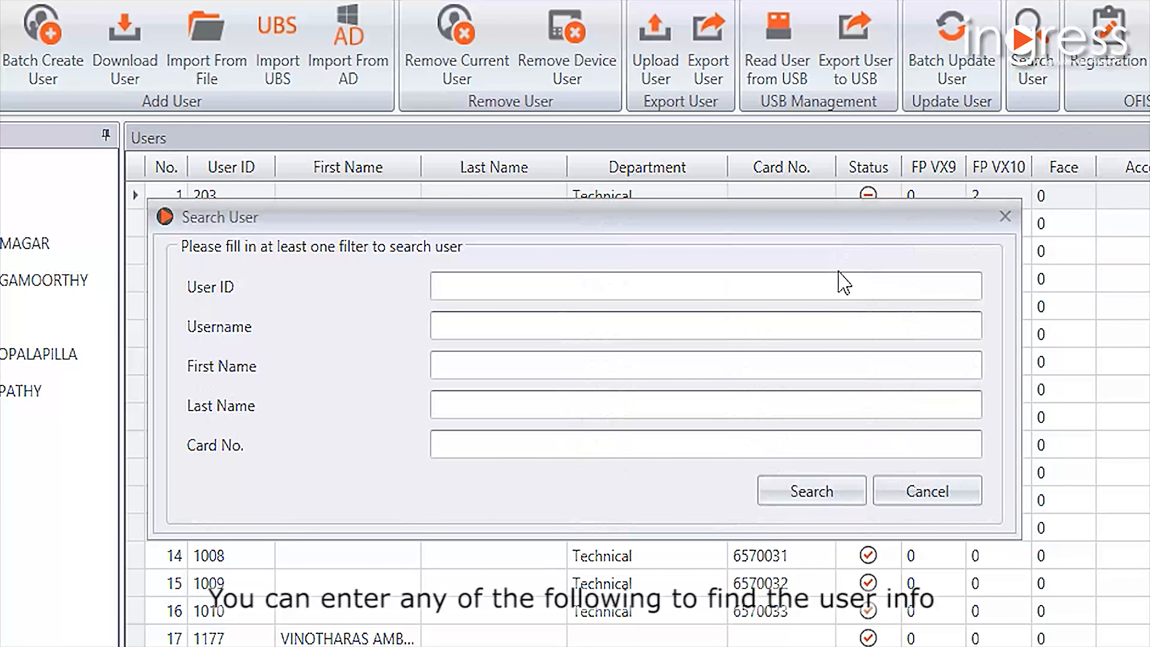
click(542, 281)
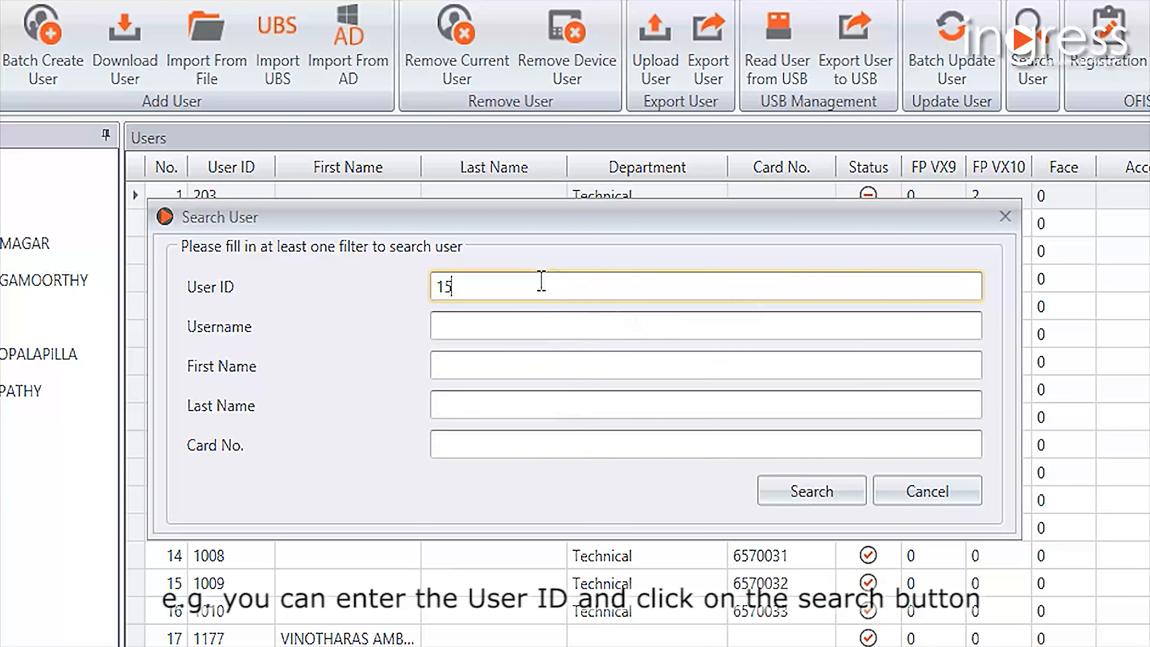
click(845, 492)
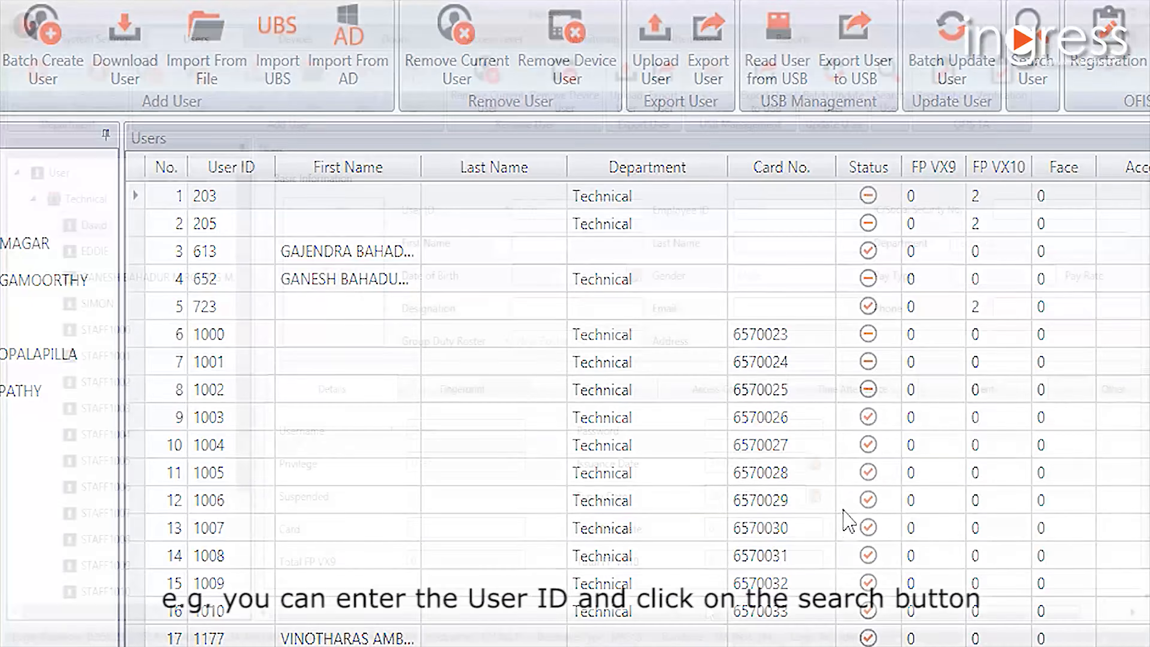